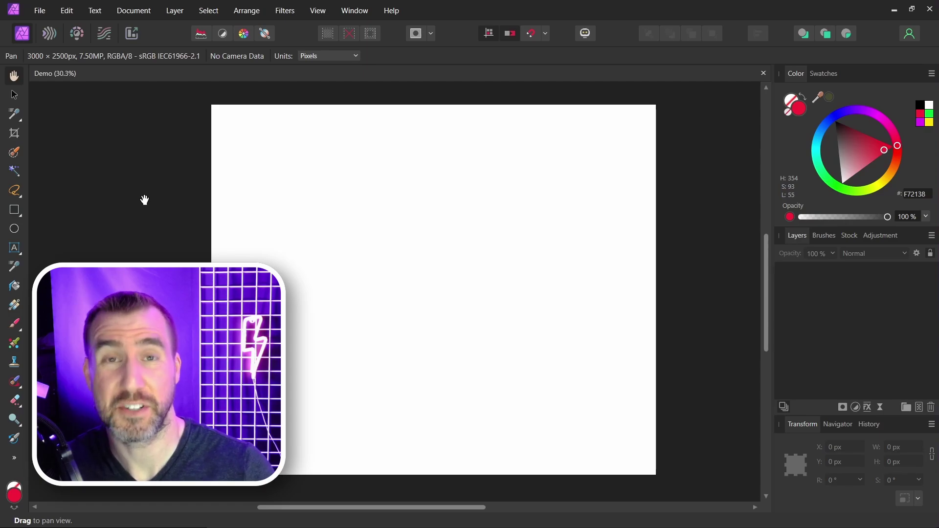
- Place Transparent.png on the canvas and scale it up so Deadpool fills most of the page
{"action": "left_click", "coordinate": [39, 11]}
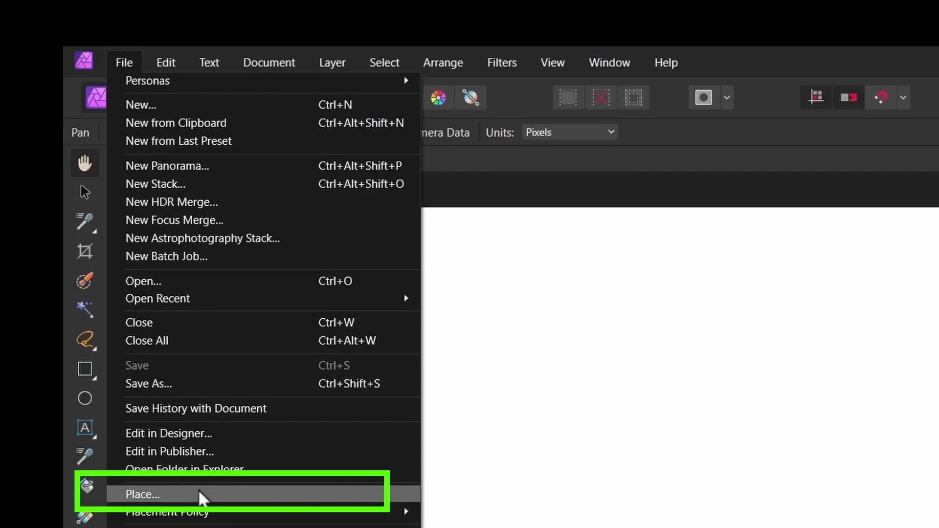
{"action": "left_click", "coordinate": [200, 495]}
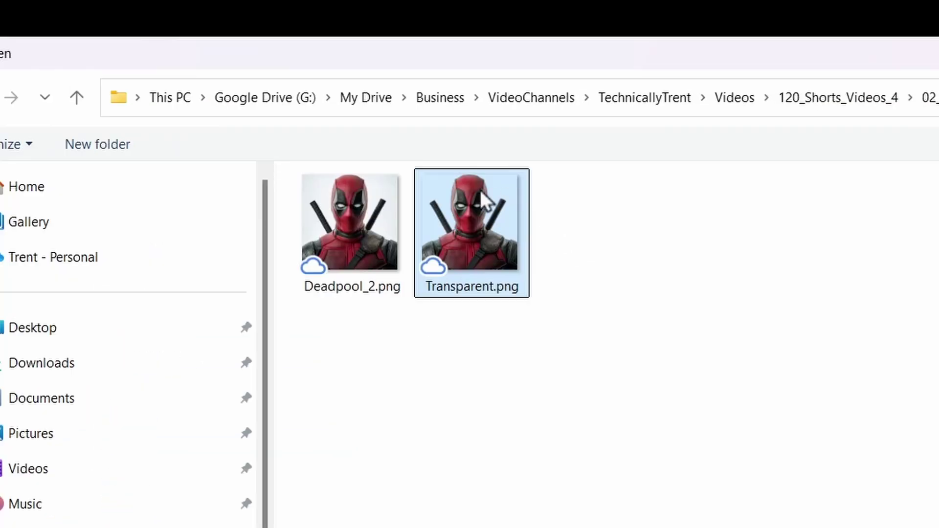
{"action": "left_click_drag", "start_coordinate": [324, 124], "coordinate": [585, 449]}
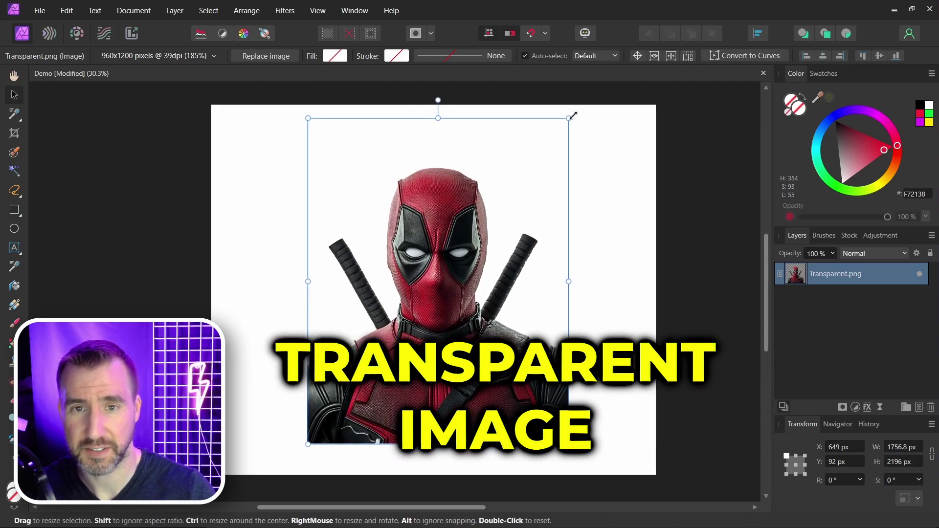
{"action": "left_click_drag", "start_coordinate": [585, 123], "coordinate": [606, 86]}
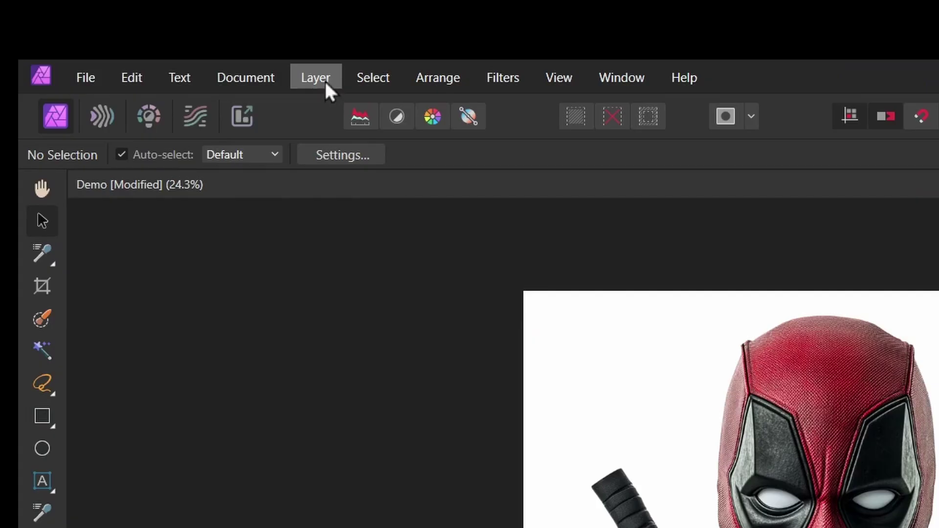
- Add a yellow (F7DC21) fill layer beneath Transparent.png and lock it
{"action": "left_click", "coordinate": [177, 13]}
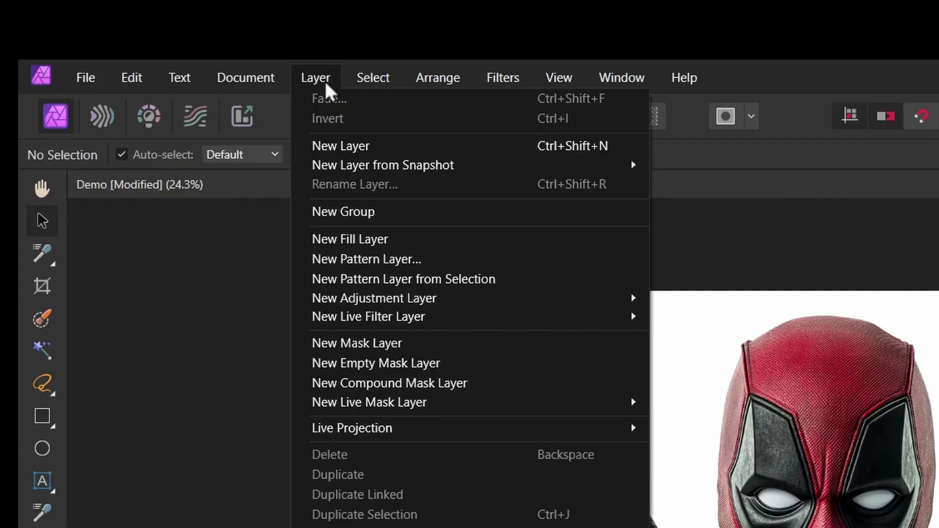
{"action": "left_click", "coordinate": [355, 239]}
{"action": "left_click_drag", "start_coordinate": [714, 307], "coordinate": [705, 360]}
{"action": "left_click_drag", "start_coordinate": [849, 138], "coordinate": [833, 192]}
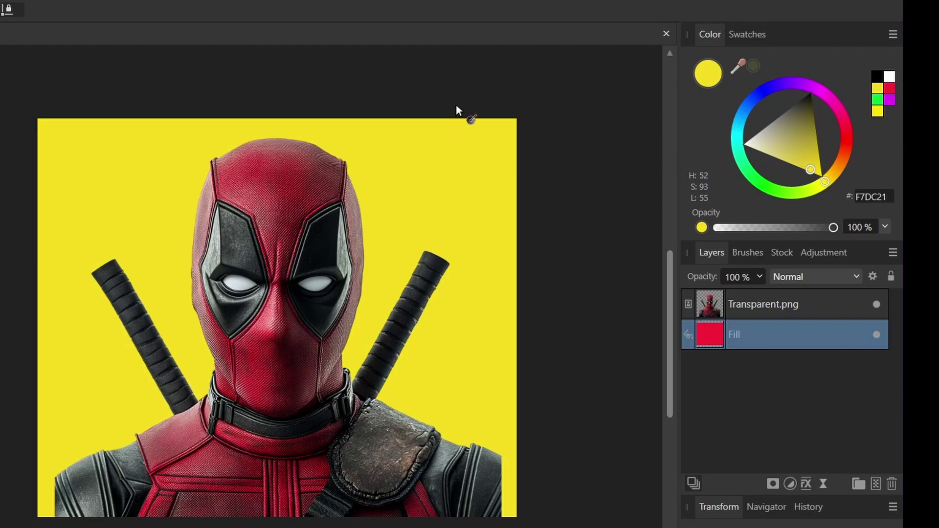
{"action": "left_click", "coordinate": [891, 277]}
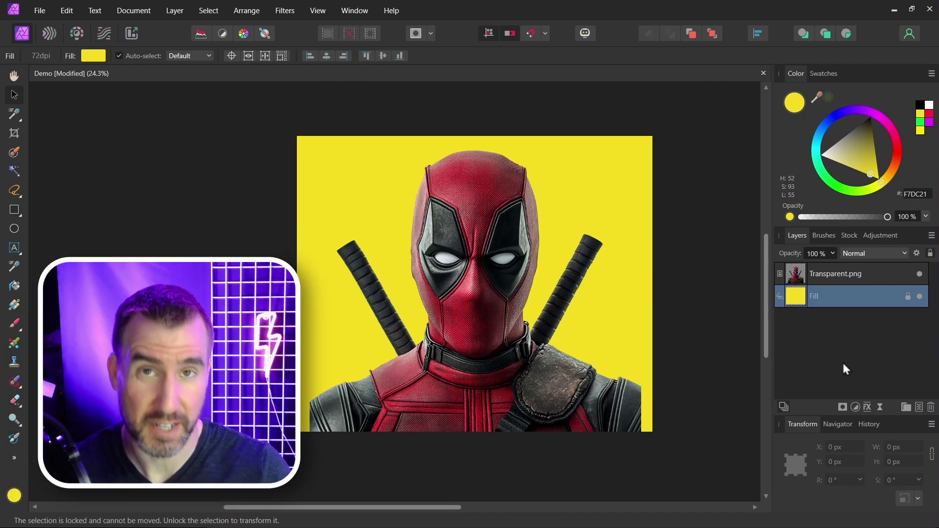
- Duplicate the Transparent.png layer with Ctrl+J and name the top copy Left
{"action": "left_click", "coordinate": [855, 276]}
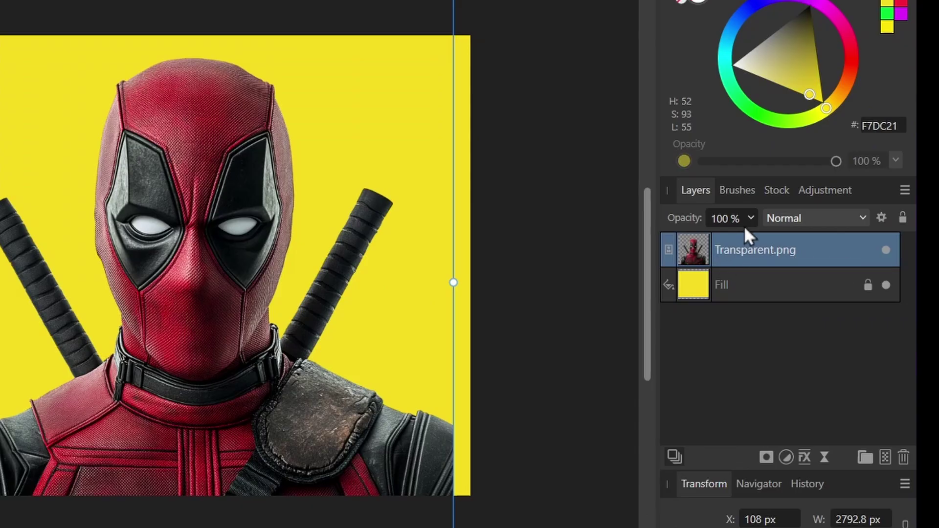
{"action": "key", "text": "ctrl+j"}
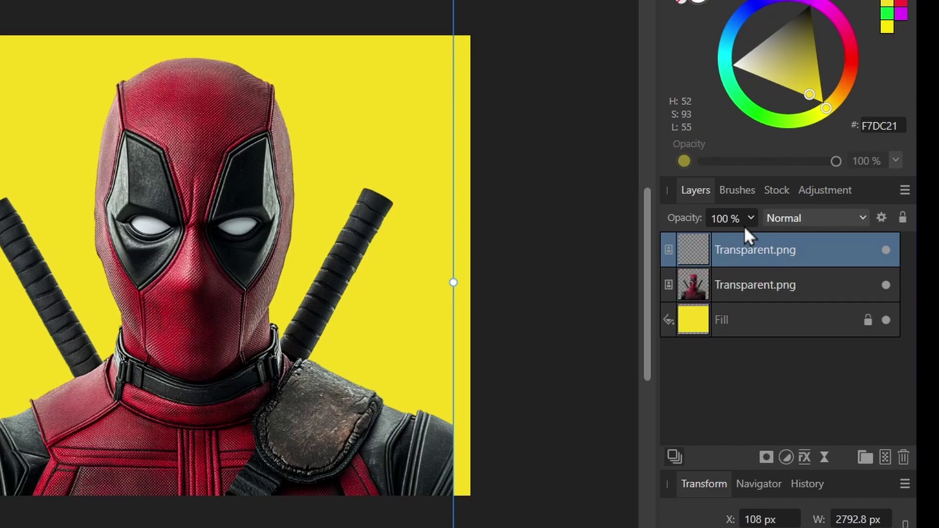
{"action": "double_click", "coordinate": [755, 251]}
{"action": "type", "text": "Left"}
{"action": "key", "text": "Return"}
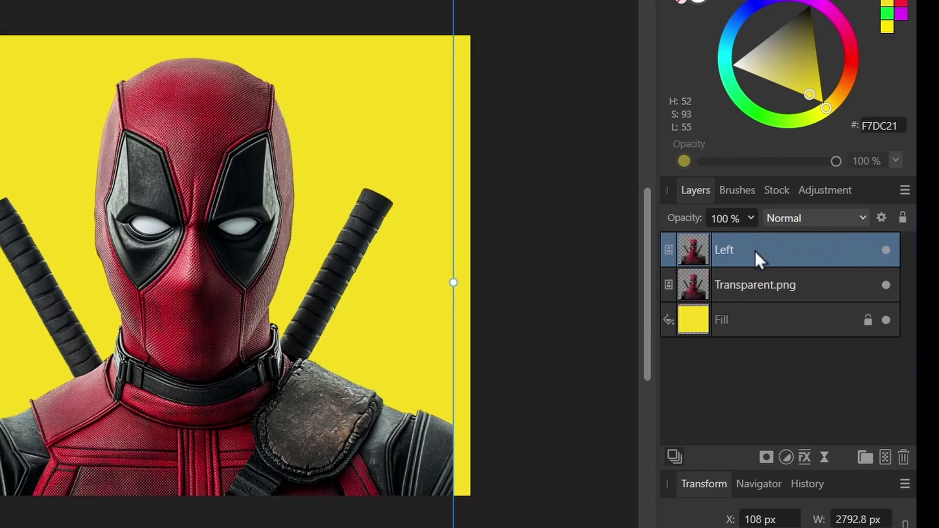
- Rename the other copy Right and hide it
{"action": "double_click", "coordinate": [756, 284]}
{"action": "type", "text": "Right"}
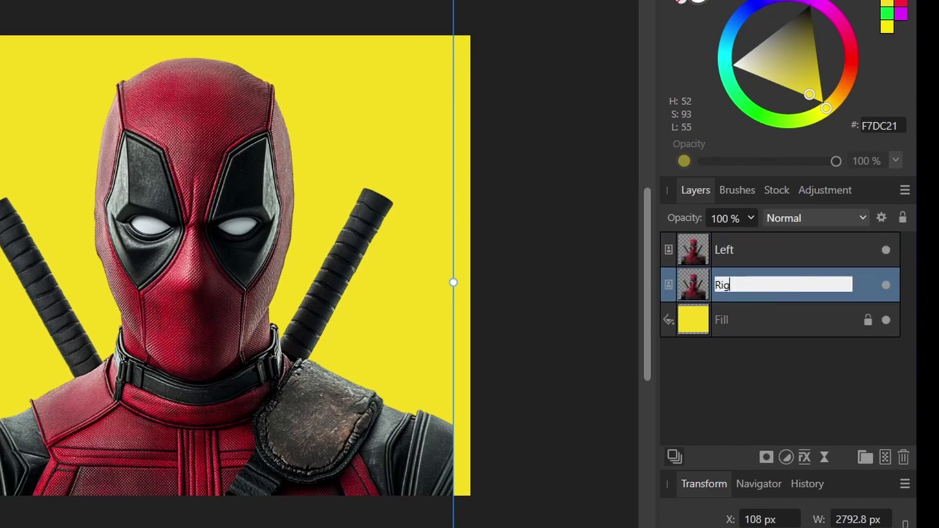
{"action": "key", "text": "Return"}
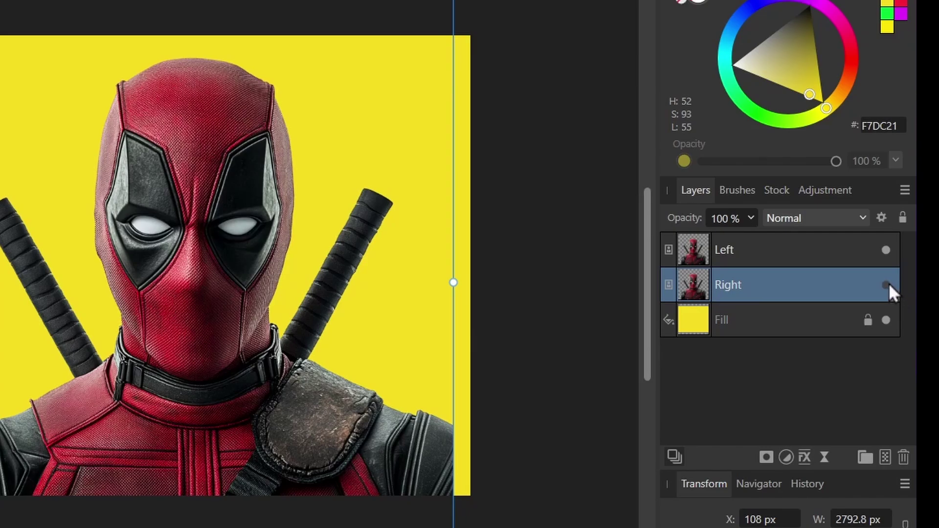
{"action": "left_click", "coordinate": [755, 250]}
{"action": "left_click", "coordinate": [0, 52]}
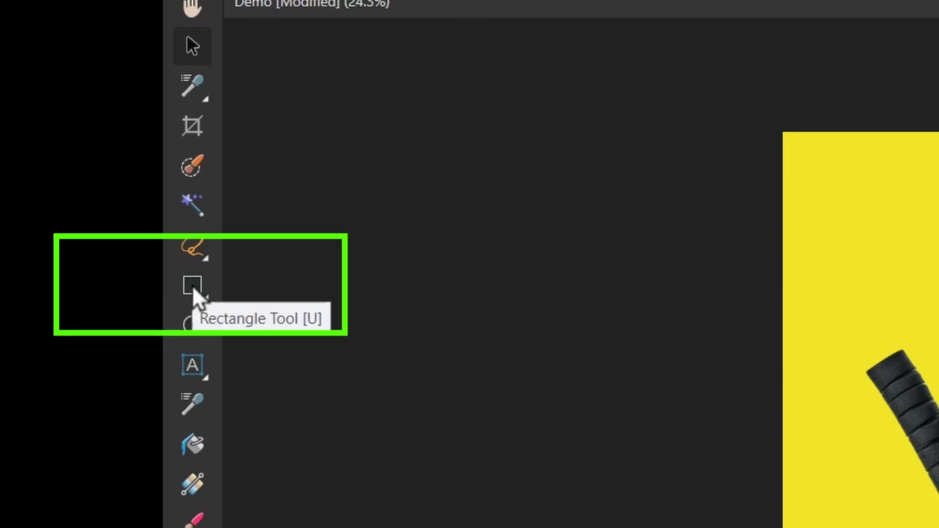
- Draw a rectangle over the left half and clip it into the Left layer as a mask
{"action": "left_click", "coordinate": [192, 287]}
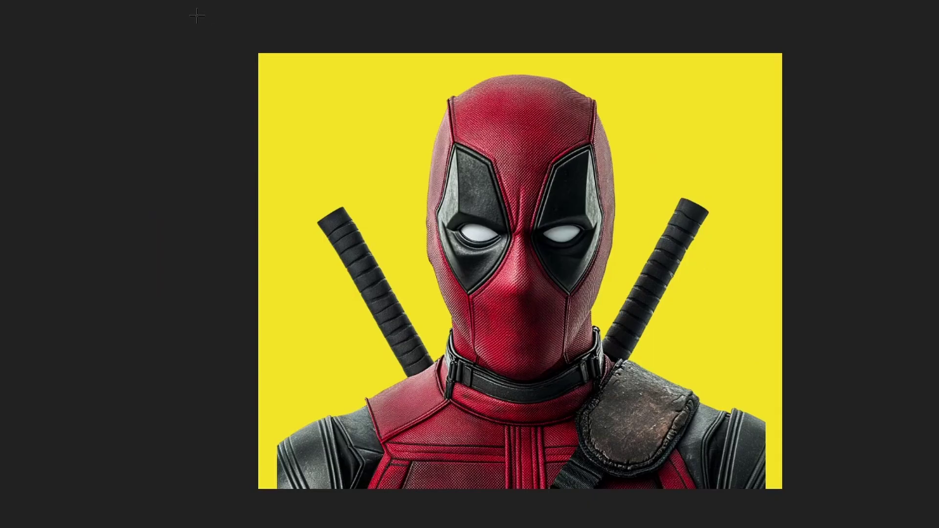
{"action": "left_click_drag", "start_coordinate": [195, 16], "coordinate": [518, 527]}
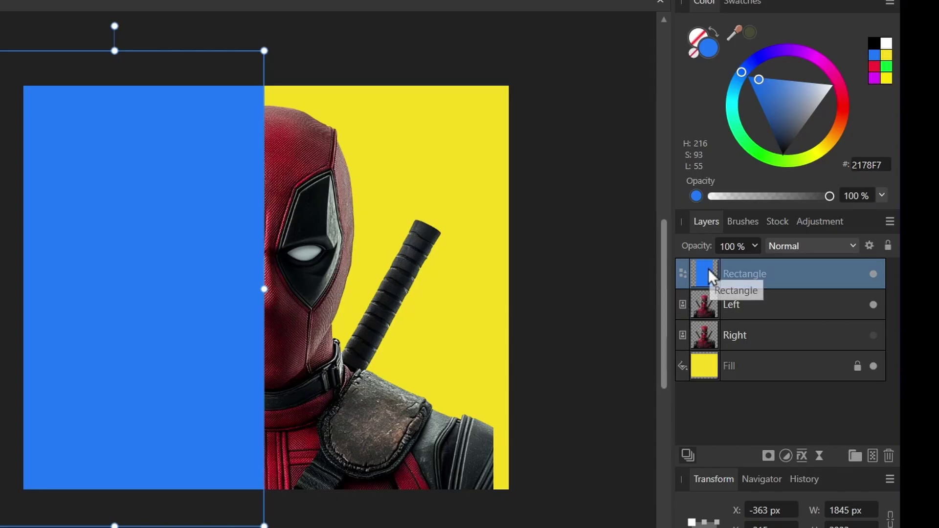
{"action": "left_click_drag", "start_coordinate": [709, 268], "coordinate": [703, 303]}
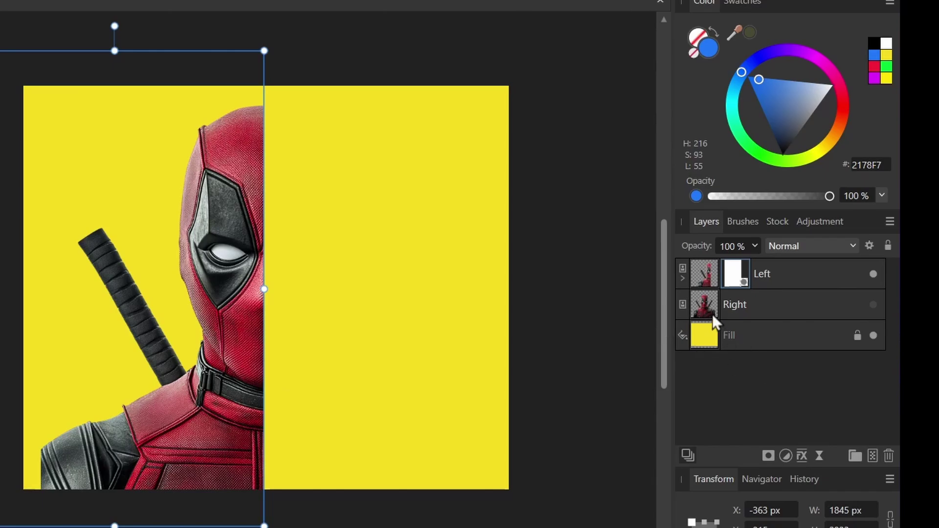
- Resize the rectangle mask so its edge lines up with Deadpool's centre
{"action": "left_click", "coordinate": [682, 279]}
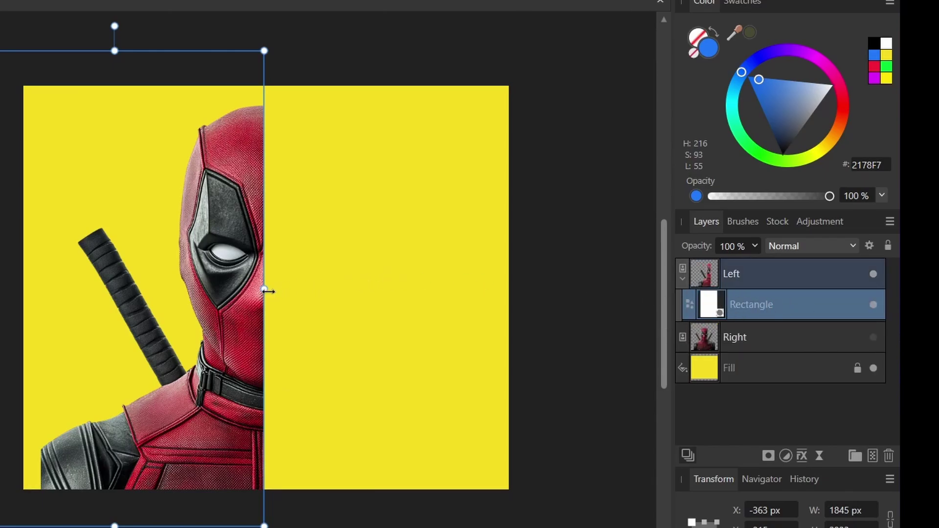
{"action": "left_click_drag", "start_coordinate": [265, 290], "coordinate": [294, 289]}
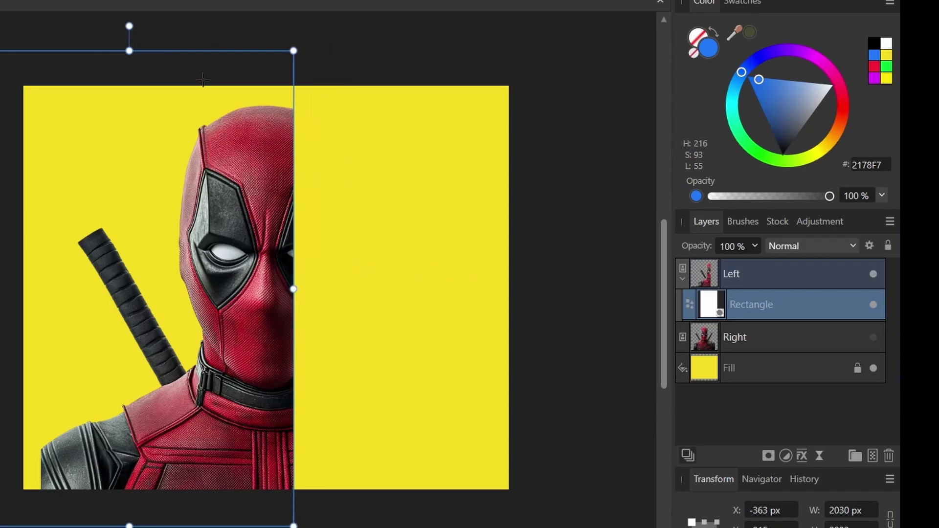
{"action": "left_click_drag", "start_coordinate": [131, 52], "coordinate": [155, 54]}
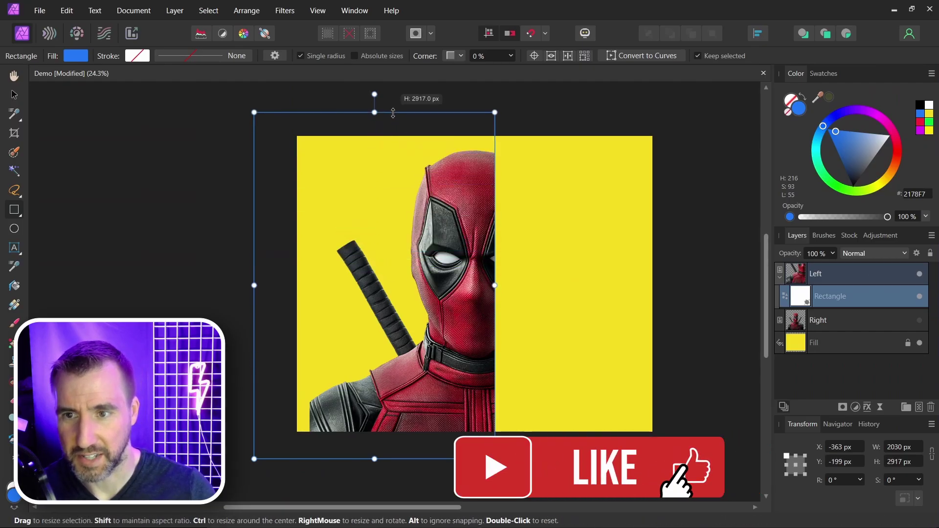
{"action": "left_click_drag", "start_coordinate": [495, 286], "coordinate": [474, 285]}
- Lock and hide the Left layer
{"action": "left_click", "coordinate": [908, 280]}
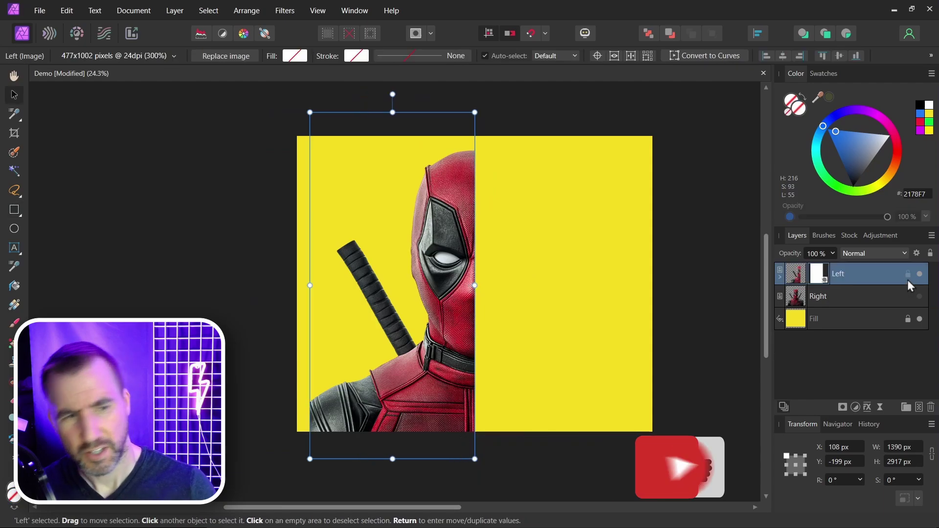
{"action": "left_click", "coordinate": [907, 275]}
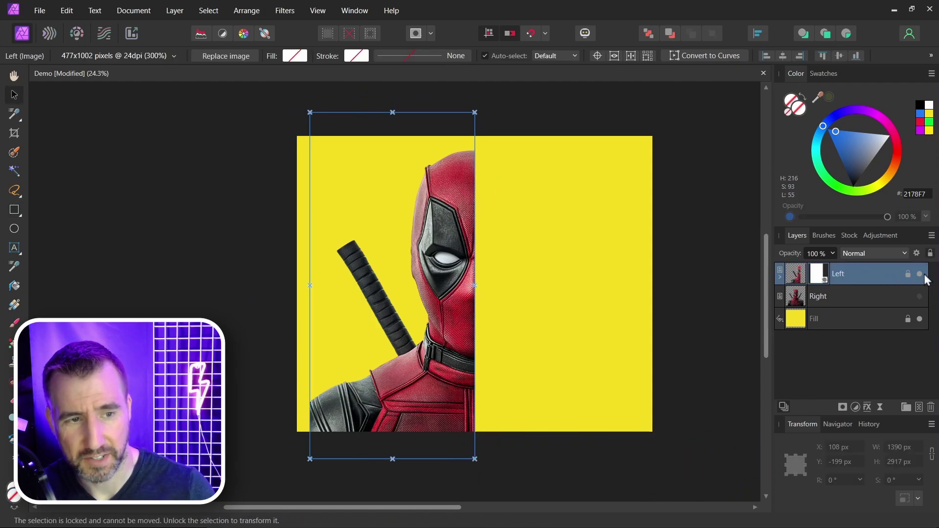
{"action": "left_click", "coordinate": [920, 274]}
{"action": "left_click", "coordinate": [694, 175]}
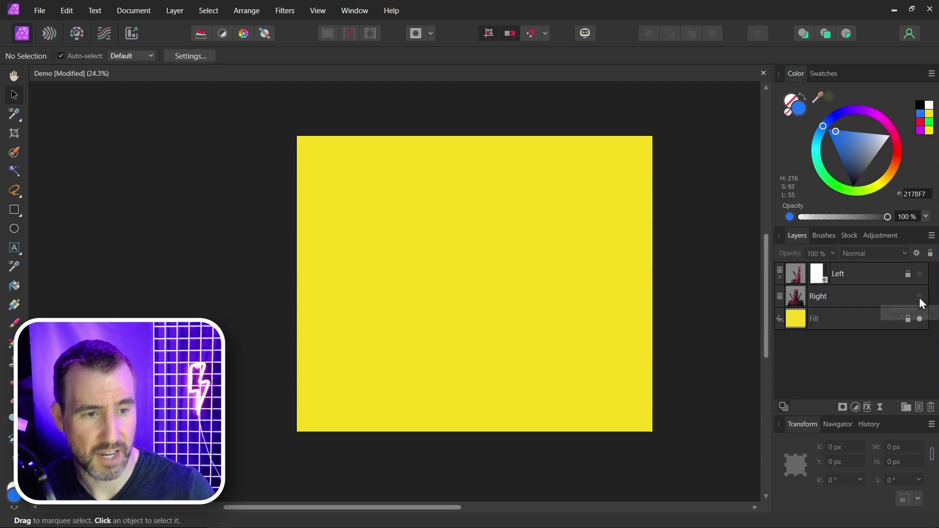
- Show Right, add JUSTICE artistic text, and clip the Right image into its letters
{"action": "left_click", "coordinate": [919, 297]}
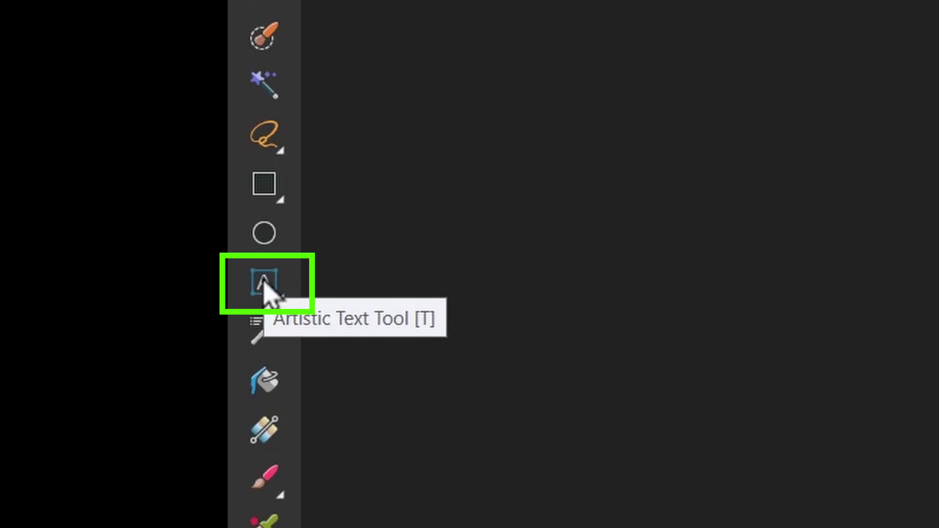
{"action": "left_click", "coordinate": [264, 285]}
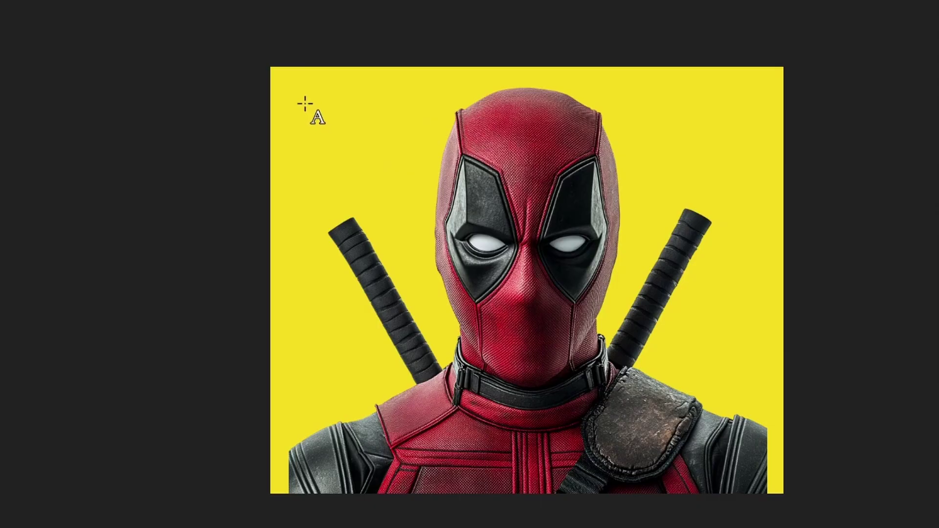
{"action": "left_click_drag", "start_coordinate": [305, 104], "coordinate": [356, 167]}
{"action": "type", "text": "JUS"}
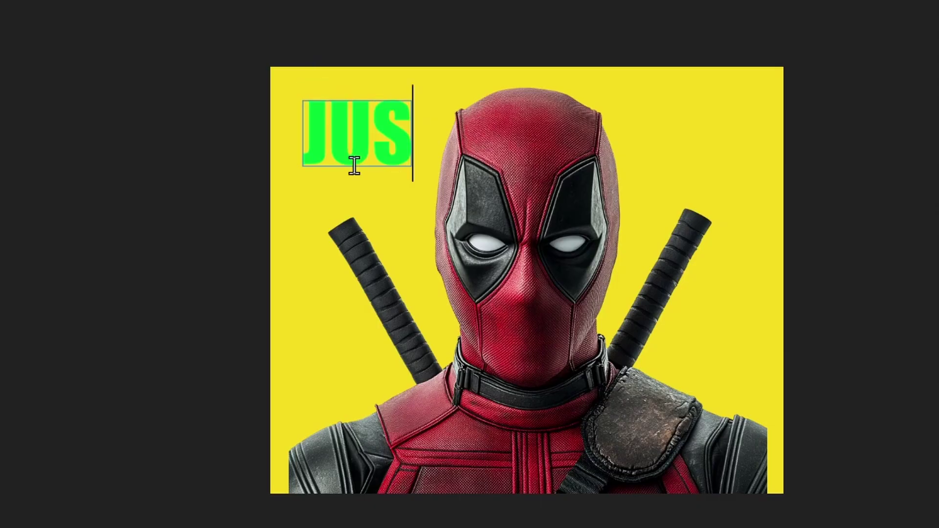
{"action": "type", "text": "TICE"}
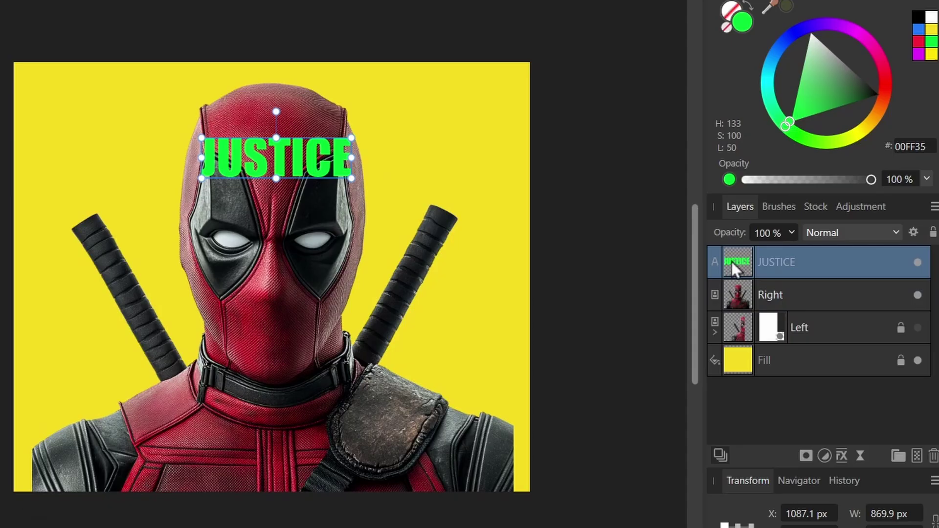
{"action": "left_click_drag", "start_coordinate": [741, 262], "coordinate": [737, 294]}
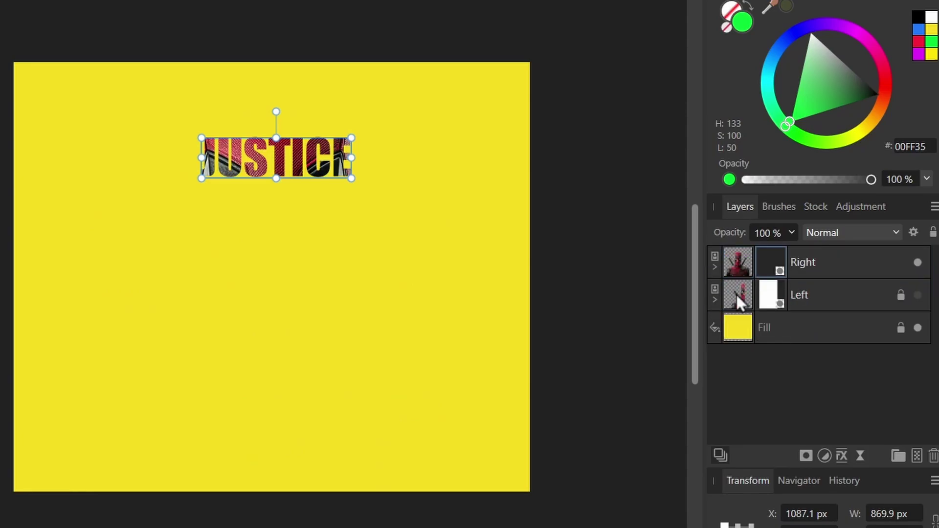
- Enlarge the JUSTICE mask text and move it to the page centre
{"action": "left_click", "coordinate": [715, 267]}
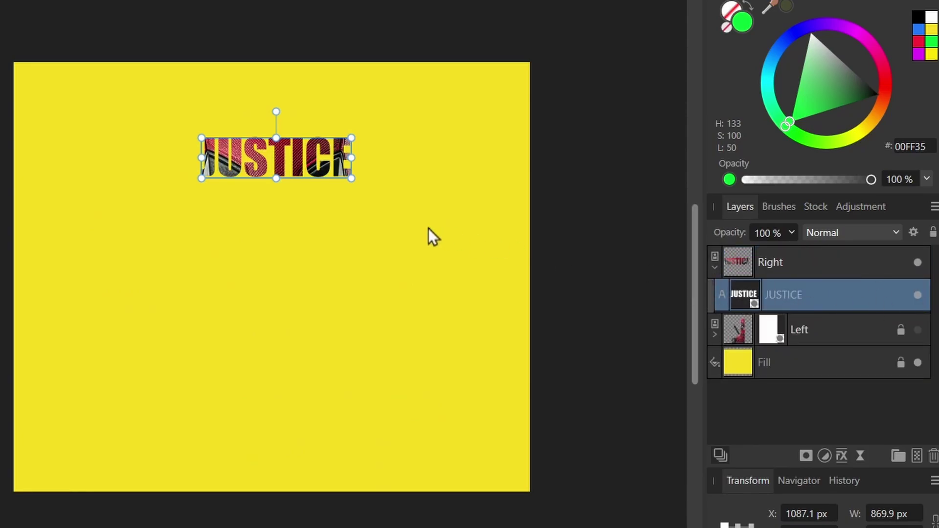
{"action": "left_click_drag", "start_coordinate": [353, 181], "coordinate": [405, 197]}
{"action": "left_click_drag", "start_coordinate": [327, 181], "coordinate": [342, 230]}
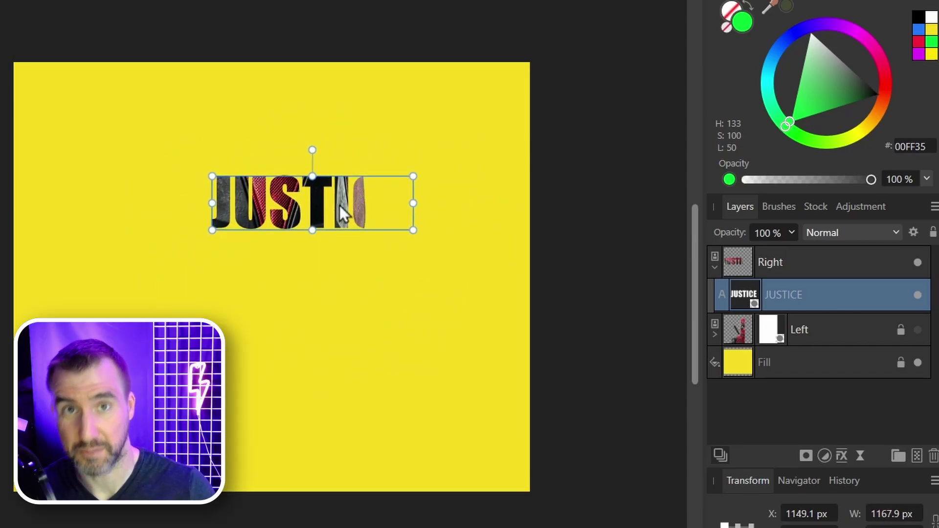
{"action": "left_click", "coordinate": [261, 61]}
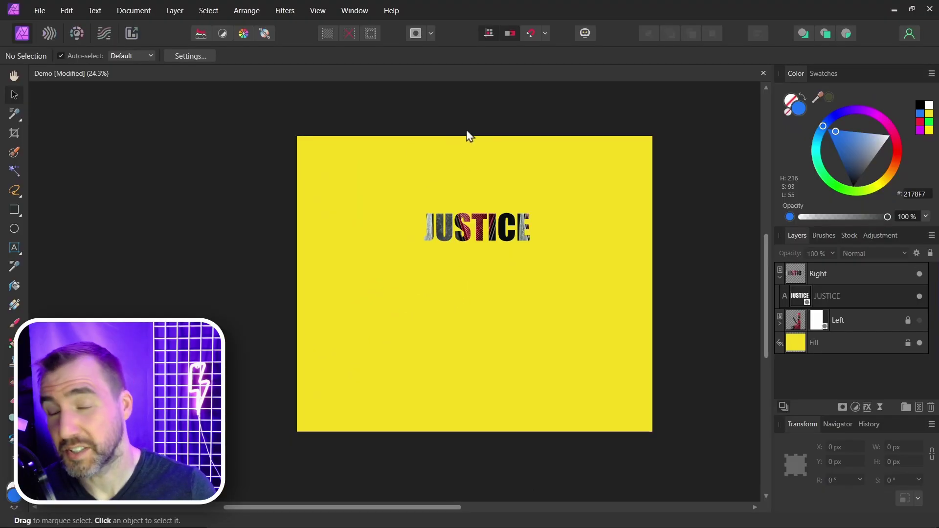
- Add HAS artistic text below JUSTICE and move its layer onto Right
{"action": "left_click", "coordinate": [14, 248]}
{"action": "left_click", "coordinate": [335, 204]}
{"action": "type", "text": "HAS"}
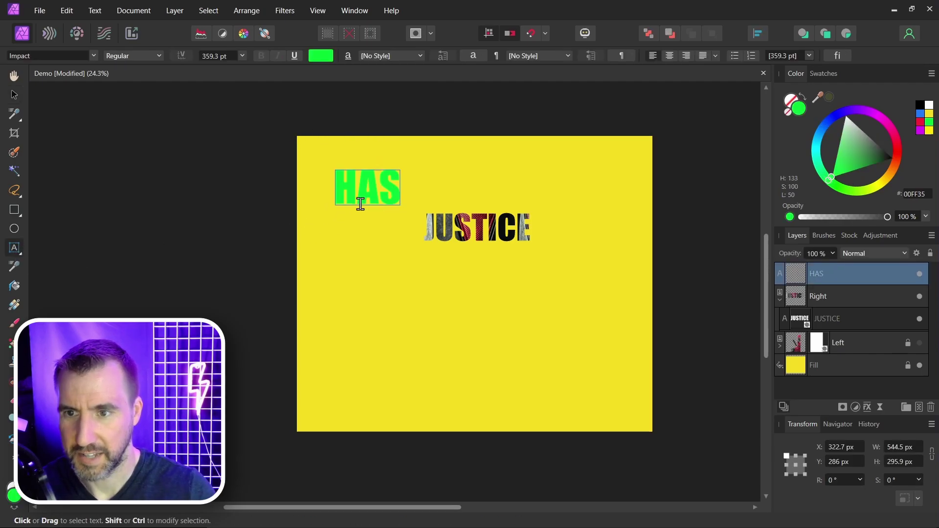
{"action": "key", "text": "Escape"}
{"action": "left_click_drag", "start_coordinate": [370, 187], "coordinate": [478, 269]}
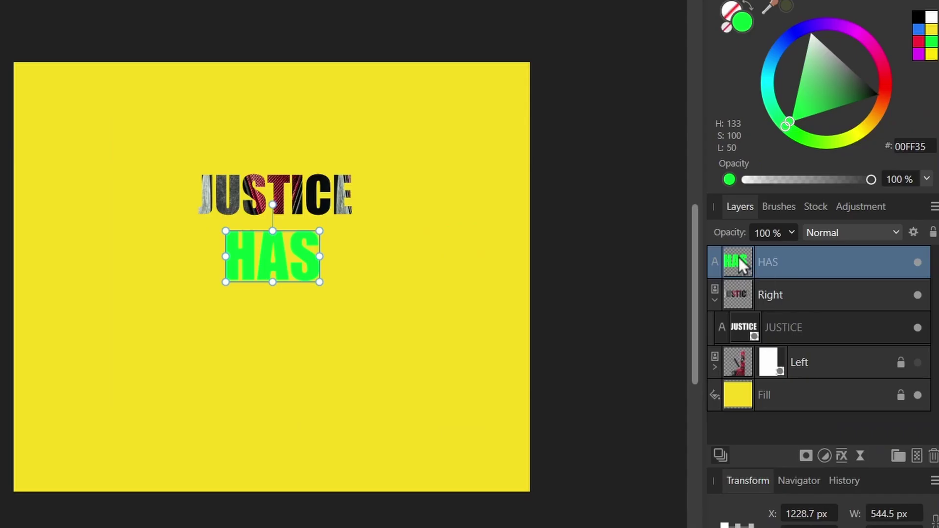
{"action": "left_click_drag", "start_coordinate": [796, 270], "coordinate": [794, 291]}
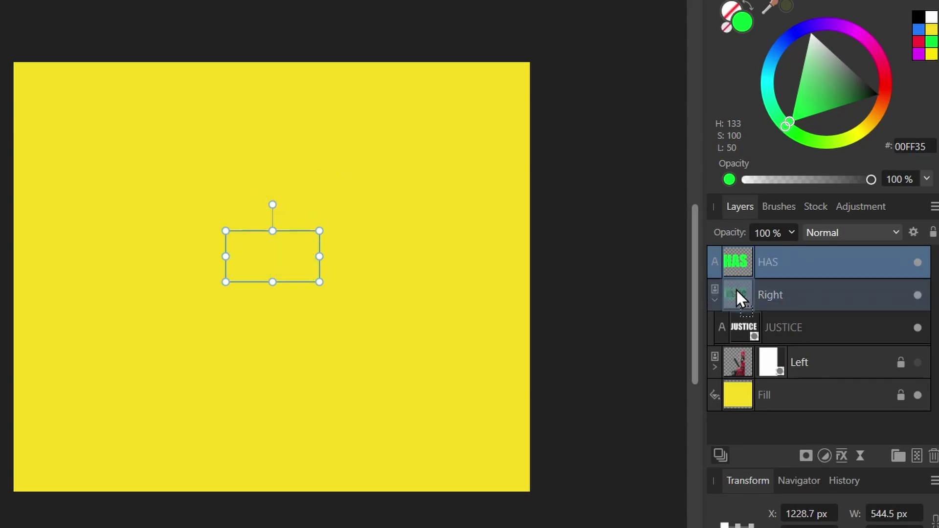
- Nest HAS inside the Right layer and position it just below JUSTICE
{"action": "left_click_drag", "start_coordinate": [735, 289], "coordinate": [736, 289]}
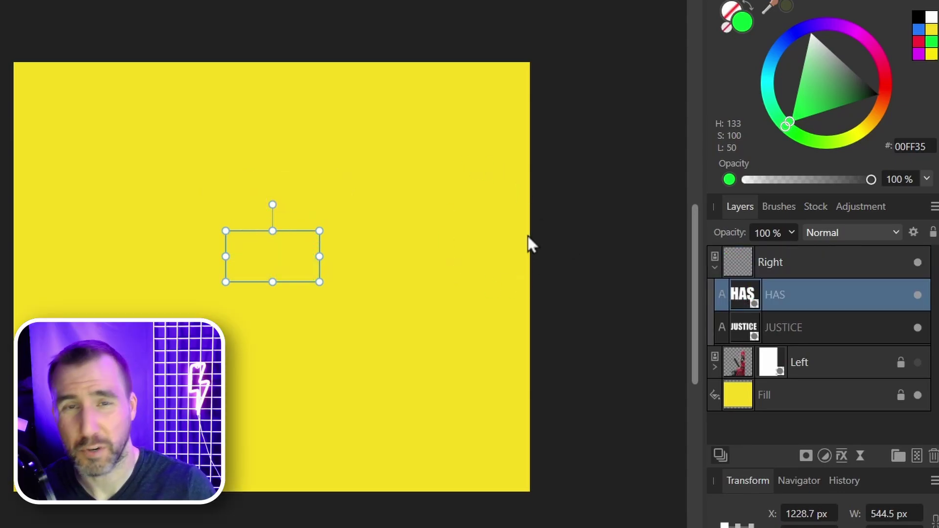
{"action": "left_click", "coordinate": [350, 275]}
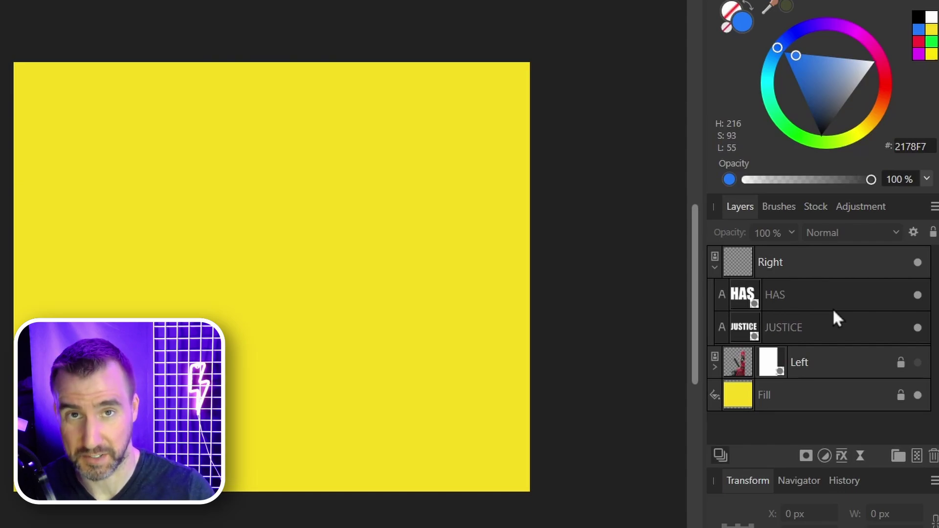
{"action": "left_click", "coordinate": [741, 295]}
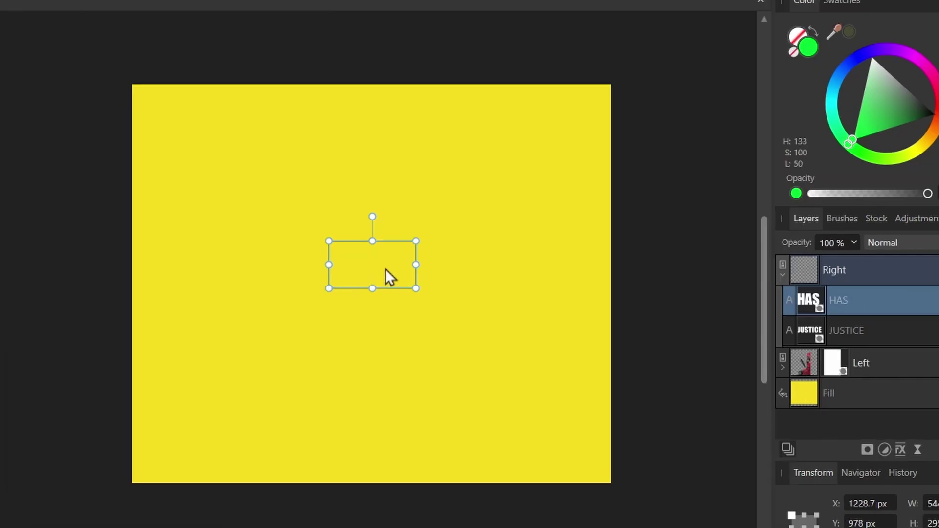
{"action": "left_click_drag", "start_coordinate": [385, 269], "coordinate": [383, 217]}
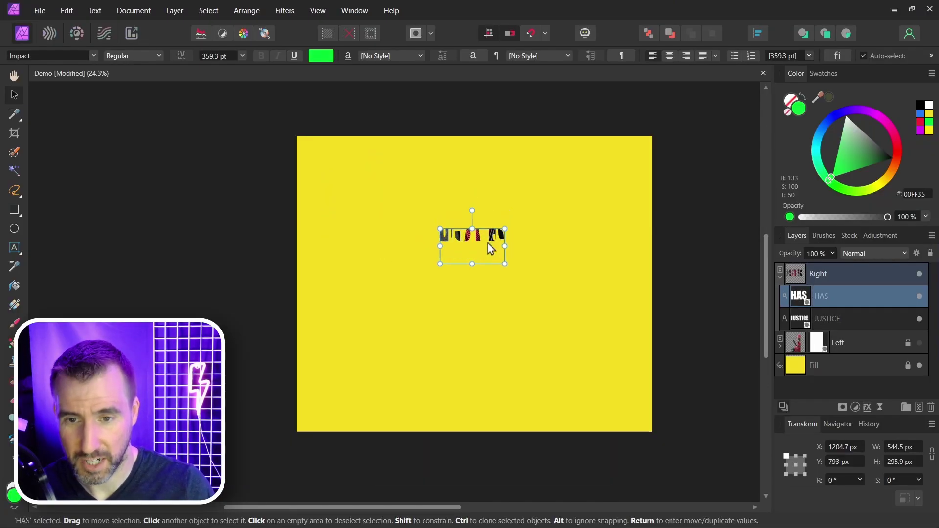
{"action": "left_click_drag", "start_coordinate": [488, 244], "coordinate": [490, 263]}
- Select the JUSTICE and HAS layers together
{"action": "left_click", "coordinate": [620, 260]}
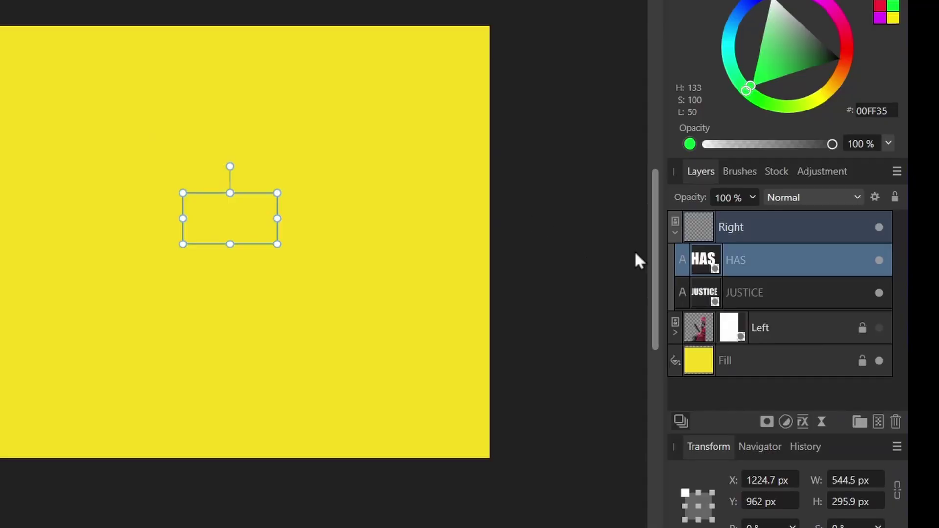
{"action": "left_click", "coordinate": [711, 296]}
{"action": "left_click", "coordinate": [704, 260], "text": "shift"}
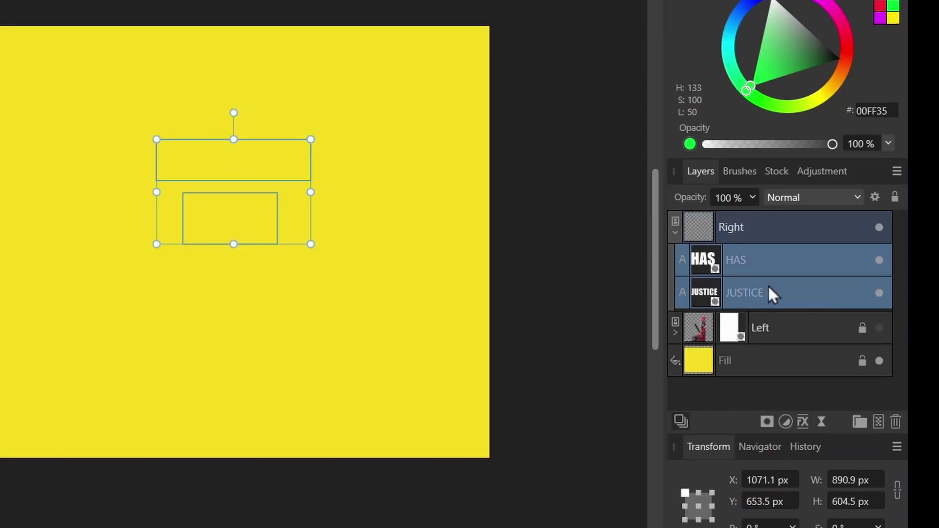
- Group JUSTICE and HAS with Ctrl+G and show the Left layer again
{"action": "key", "text": "ctrl+g"}
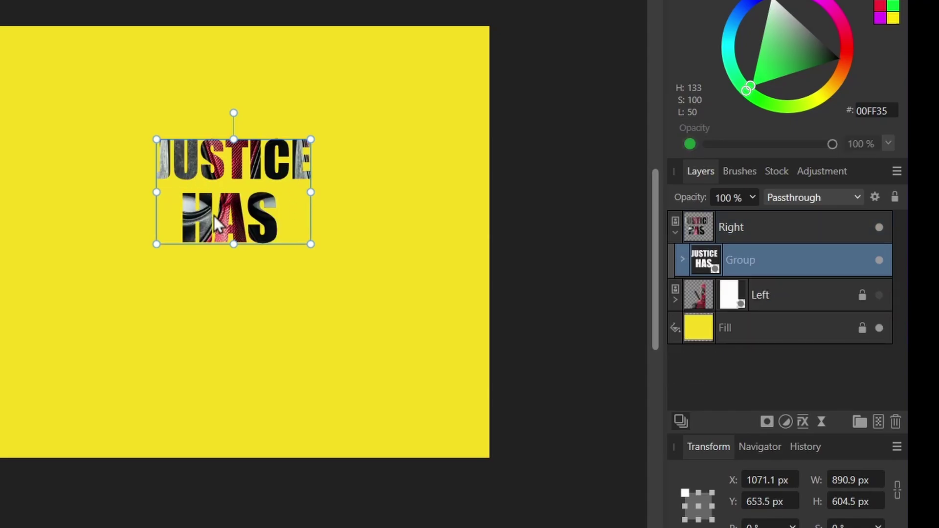
{"action": "left_click", "coordinate": [329, 228]}
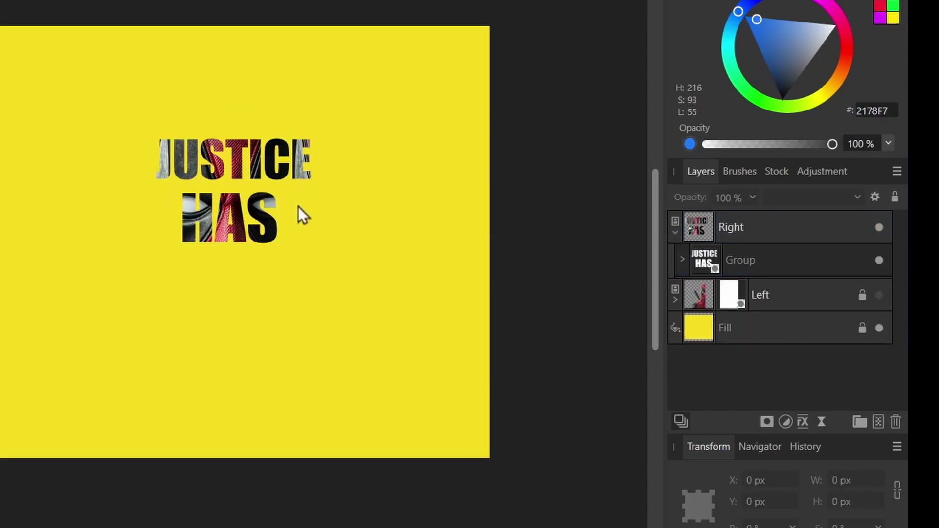
{"action": "left_click", "coordinate": [681, 259]}
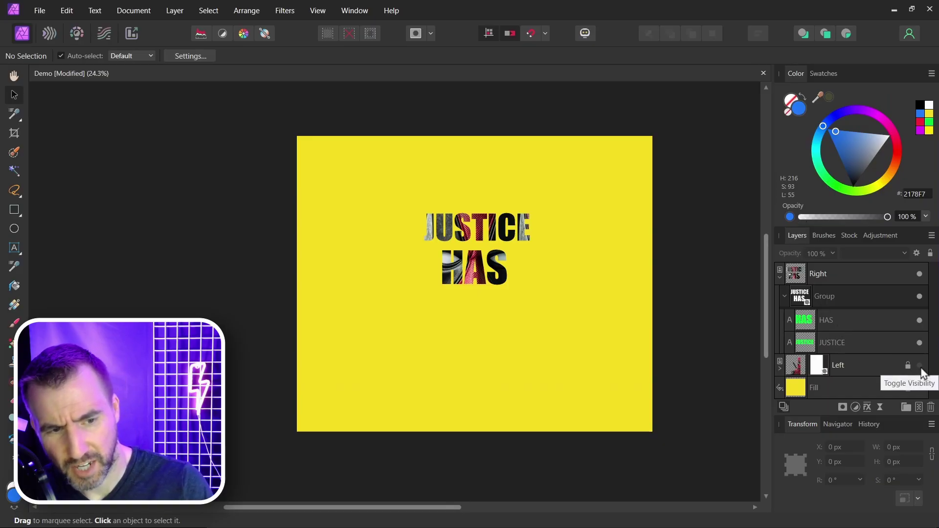
{"action": "left_click", "coordinate": [920, 366]}
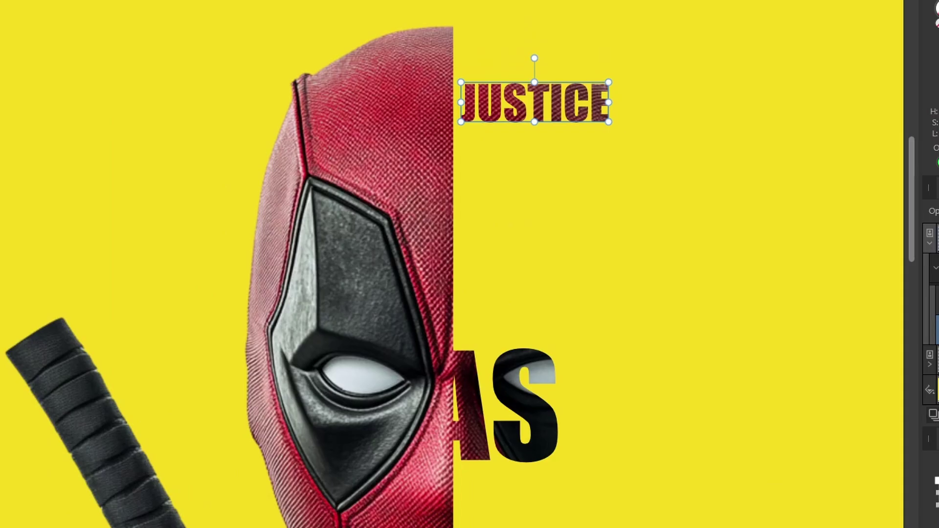
- Shrink HAS to fit under JUSTICE and Alt-drag a copy of it below
{"action": "left_click", "coordinate": [525, 406]}
{"action": "left_click_drag", "start_coordinate": [526, 406], "coordinate": [595, 182]}
{"action": "left_click_drag", "start_coordinate": [668, 139], "coordinate": [631, 146]}
{"action": "left_click_drag", "start_coordinate": [597, 199], "coordinate": [596, 179]}
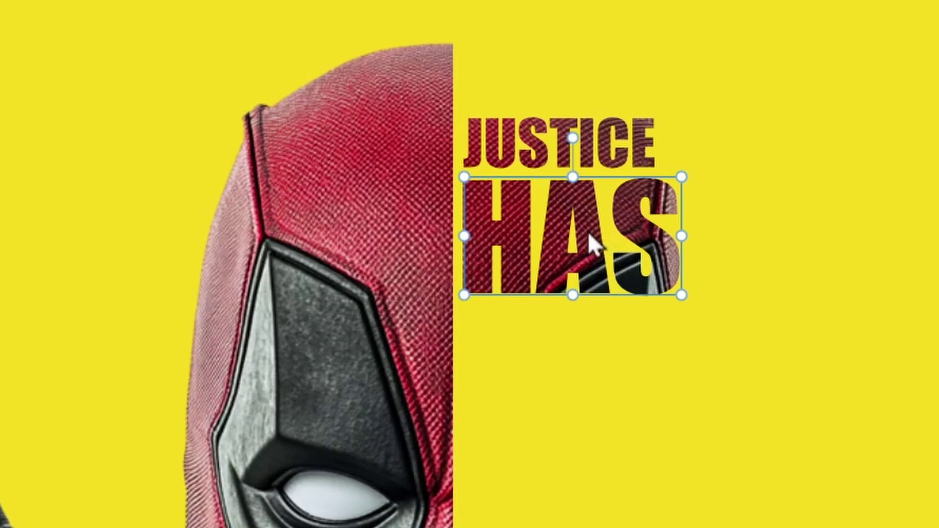
{"action": "left_click_drag", "start_coordinate": [582, 218], "coordinate": [581, 368]}
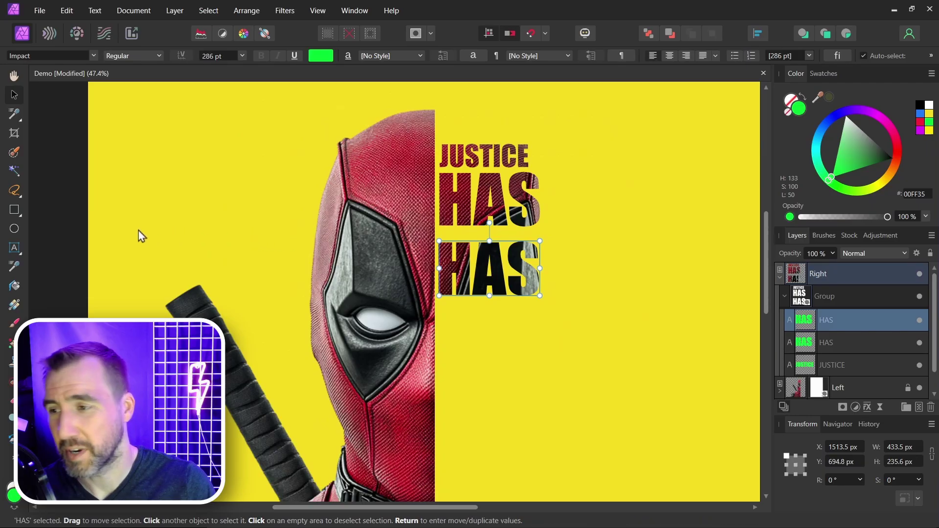
- Retype the HAS copy as A, then duplicate it and retype the copy as NEW
{"action": "left_click", "coordinate": [13, 248]}
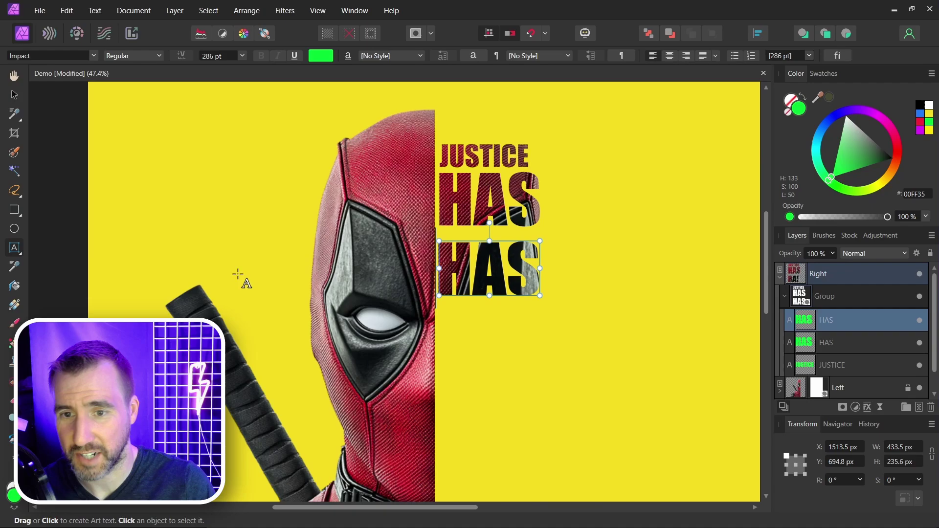
{"action": "left_click", "coordinate": [454, 270]}
{"action": "key", "text": "Delete"}
{"action": "key", "text": "Delete"}
{"action": "key", "text": "Delete"}
{"action": "type", "text": "A"}
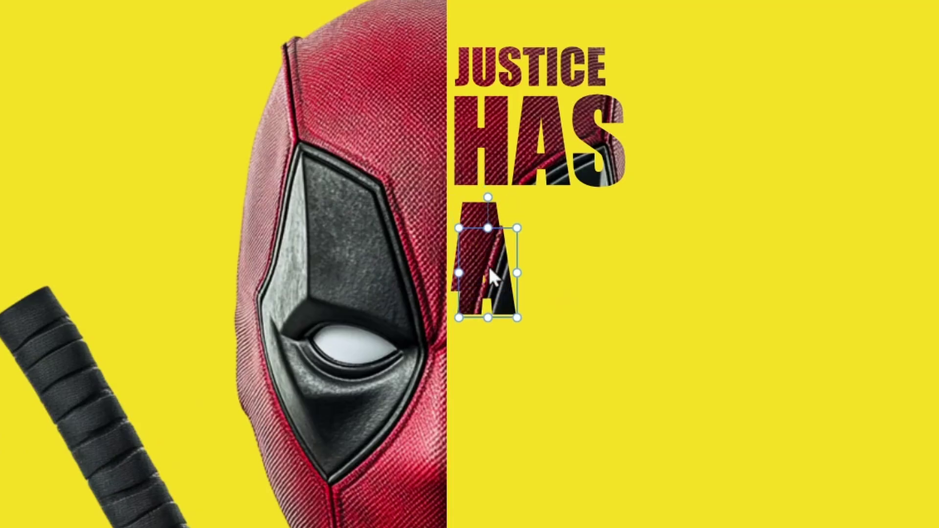
{"action": "left_click_drag", "start_coordinate": [490, 276], "coordinate": [493, 336]}
{"action": "double_click", "coordinate": [507, 330]}
{"action": "key", "text": "BackSpace"}
{"action": "type", "text": "NEW"}
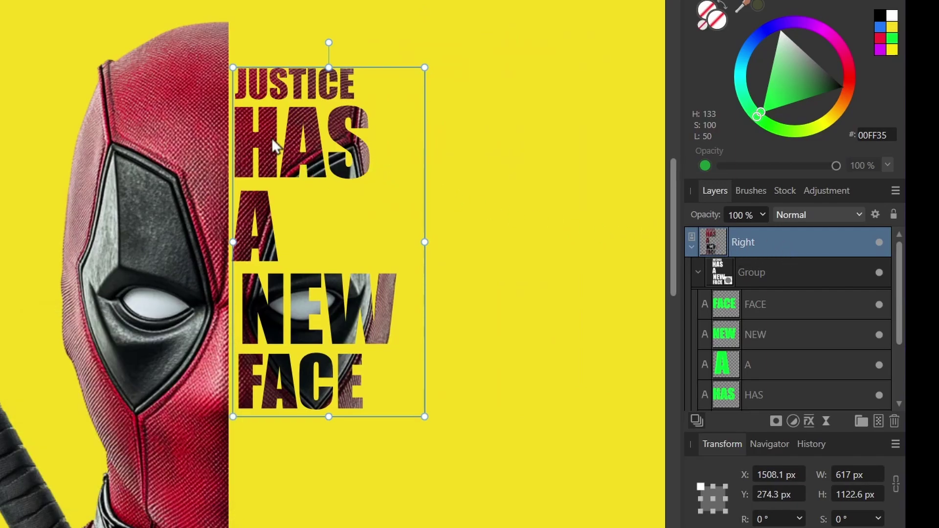
- Lock the Right layer, then move and enlarge the text group over Deadpool's right half
{"action": "left_click_drag", "start_coordinate": [273, 140], "coordinate": [451, 87]}
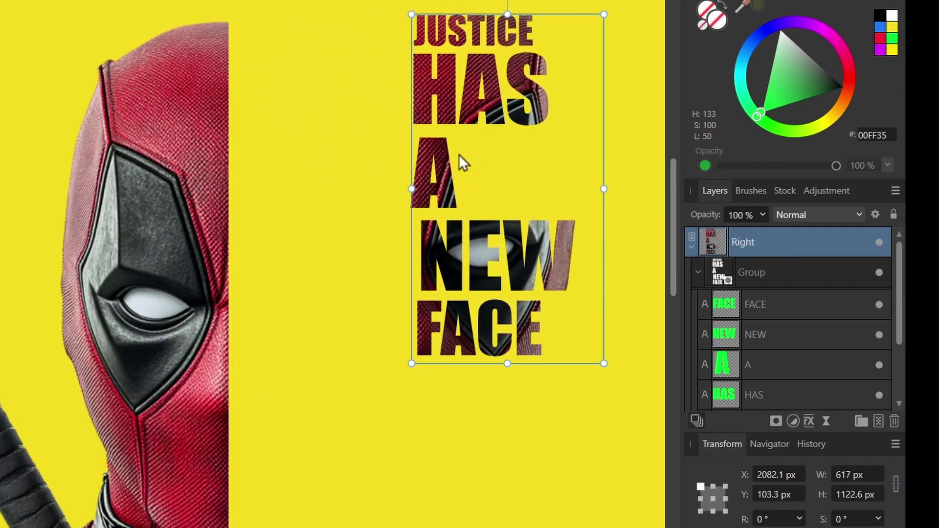
{"action": "key", "text": "ctrl+z"}
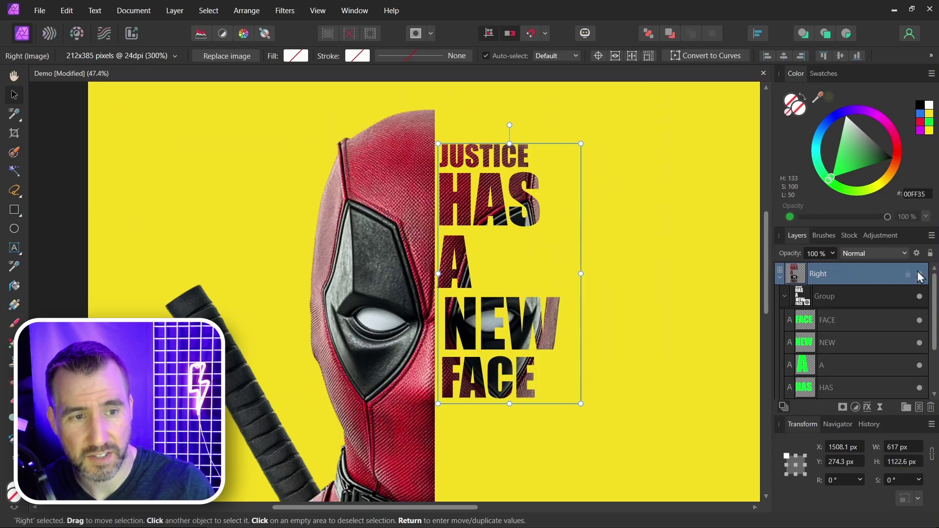
{"action": "left_click", "coordinate": [908, 274]}
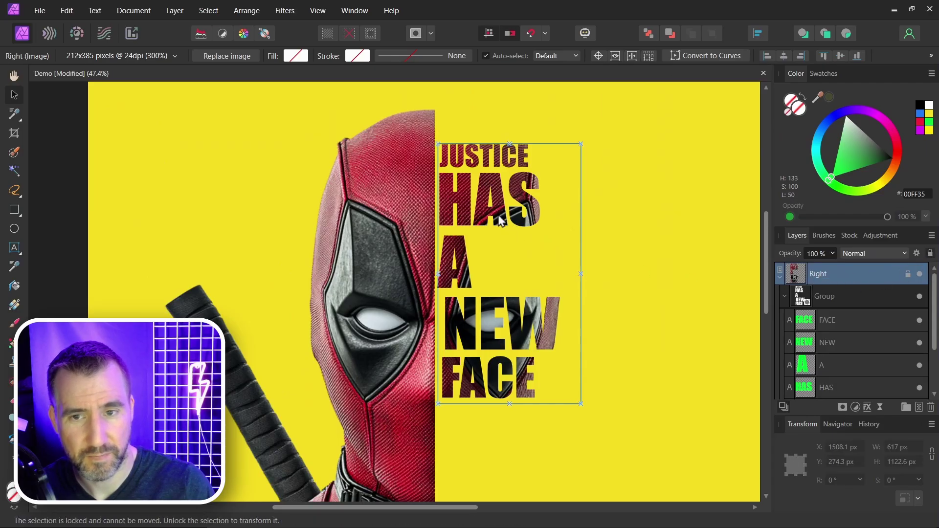
{"action": "left_click_drag", "start_coordinate": [499, 225], "coordinate": [500, 192]}
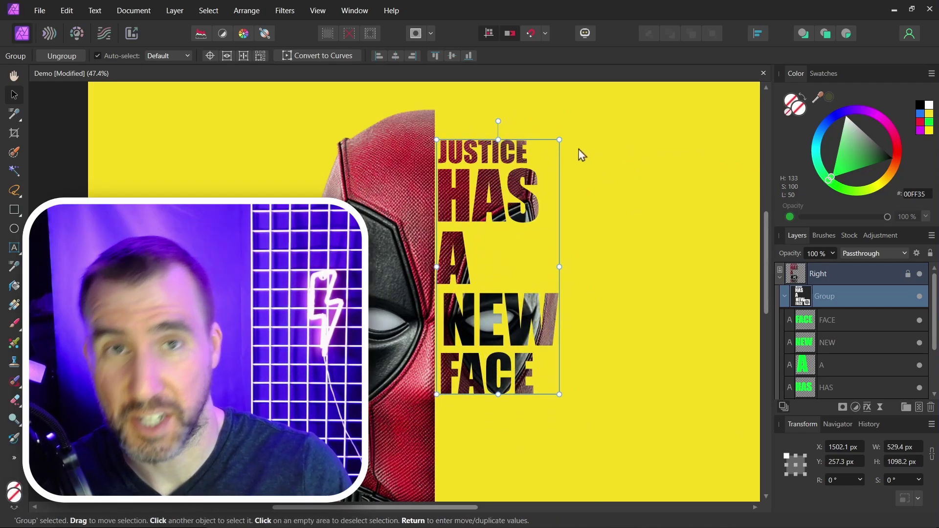
{"action": "left_click_drag", "start_coordinate": [559, 140], "coordinate": [569, 135]}
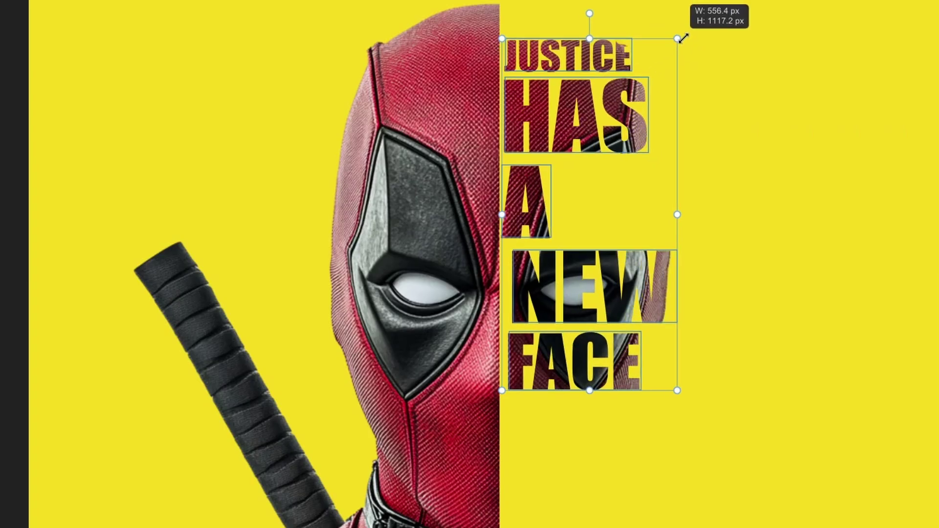
{"action": "left_click_drag", "start_coordinate": [683, 38], "coordinate": [742, 7]}
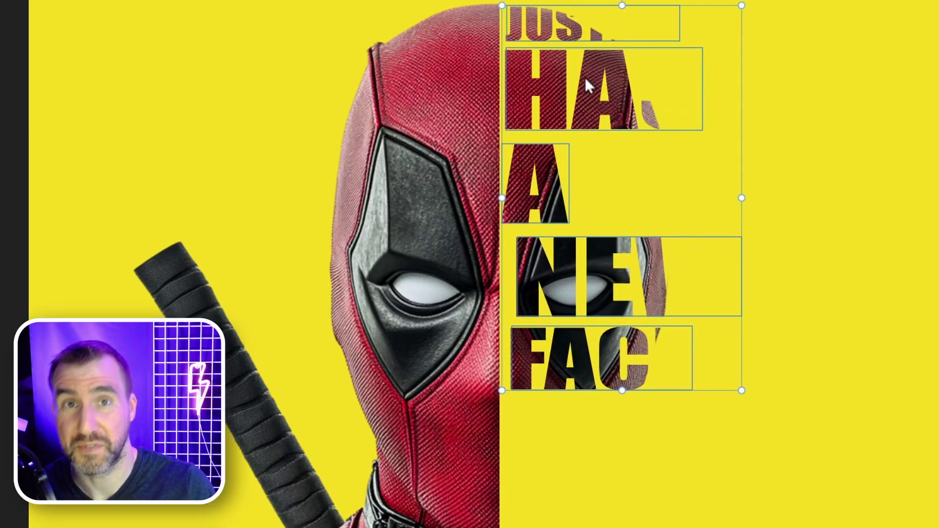
- Draw a tall pink (F7215C) rectangle over the right half and place it below Right
{"action": "key", "text": "ctrl+d"}
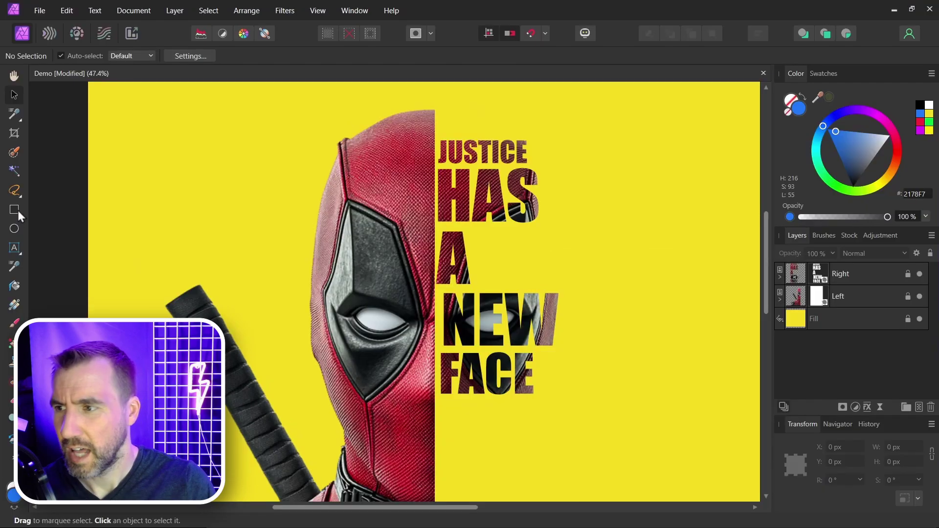
{"action": "left_click", "coordinate": [14, 210]}
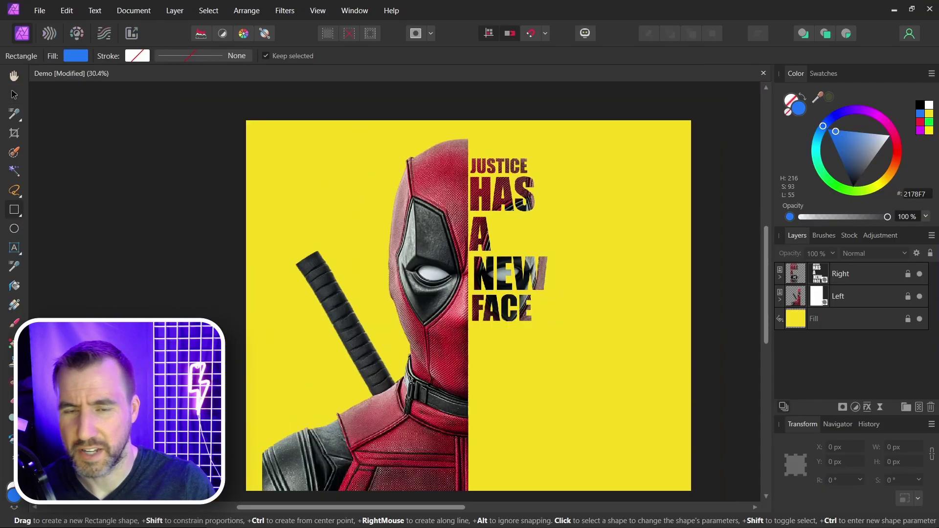
{"action": "left_click_drag", "start_coordinate": [613, 133], "coordinate": [441, 502]}
{"action": "left_click_drag", "start_coordinate": [871, 112], "coordinate": [896, 139]}
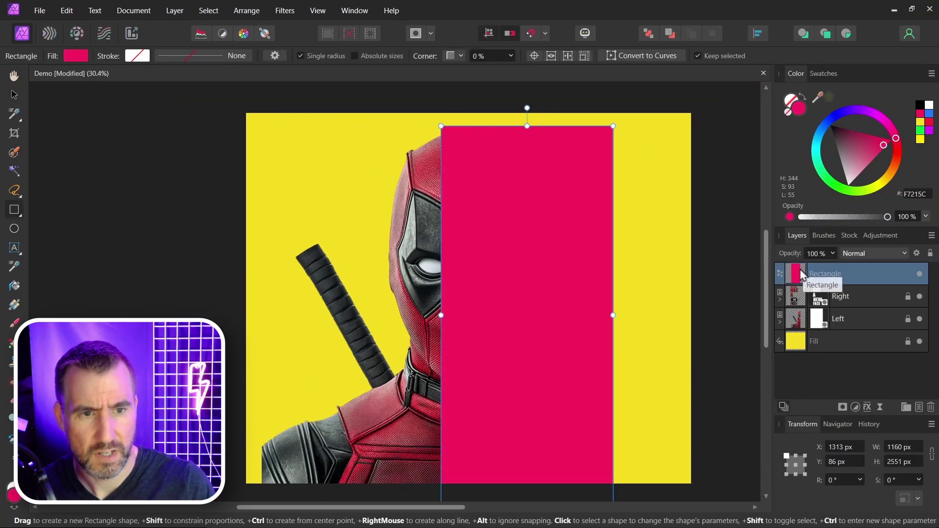
{"action": "left_click_drag", "start_coordinate": [797, 278], "coordinate": [794, 304]}
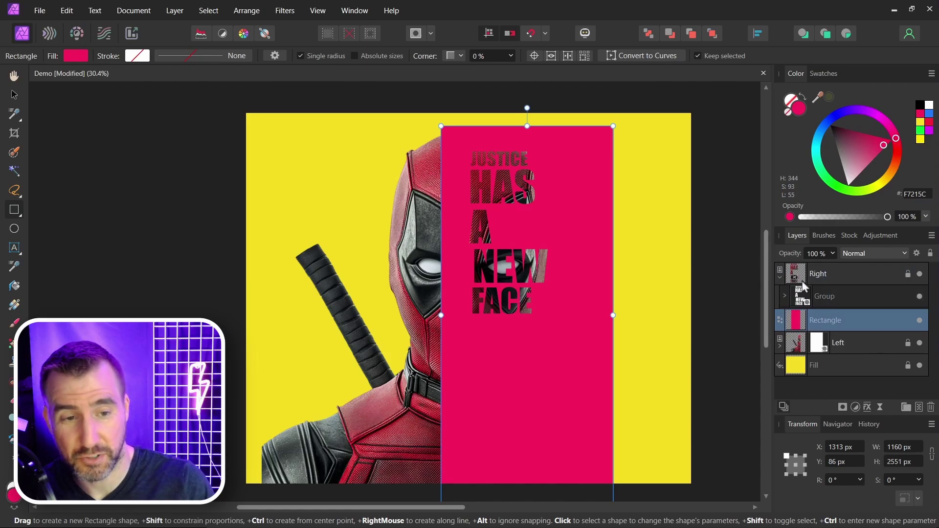
- Hide the text group and move it to the top of the layer stack
{"action": "left_click", "coordinate": [902, 298]}
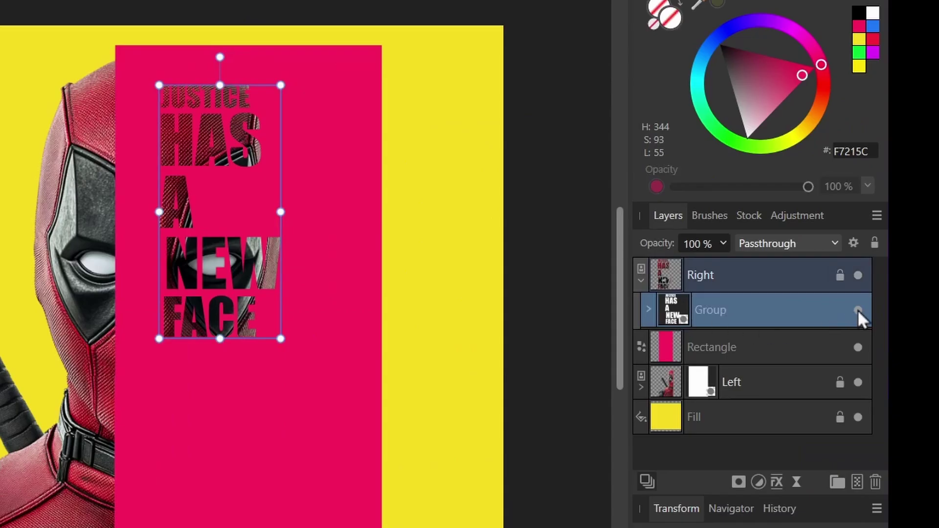
{"action": "left_click", "coordinate": [858, 310]}
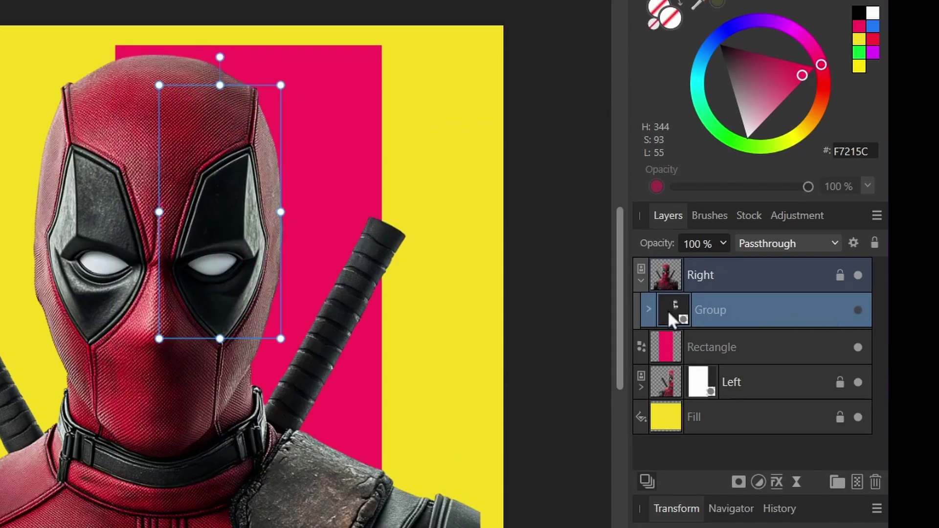
{"action": "left_click_drag", "start_coordinate": [667, 310], "coordinate": [699, 265]}
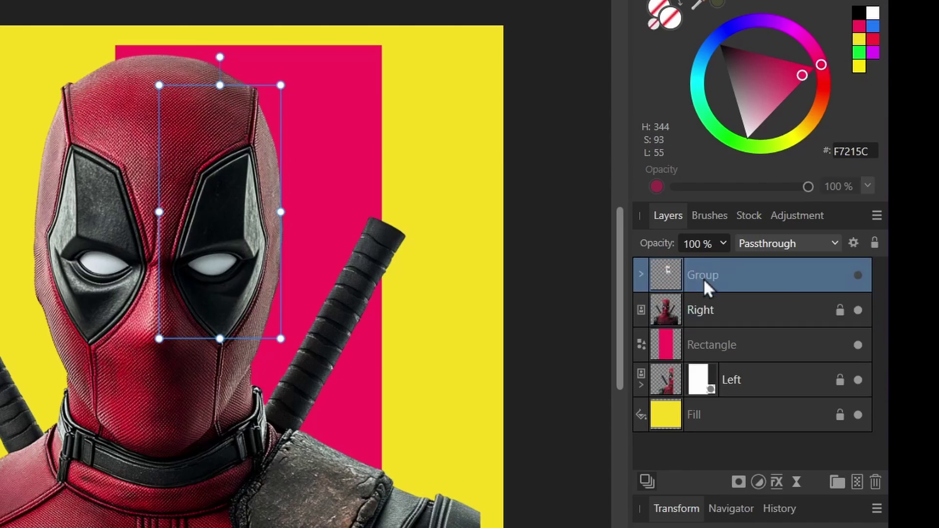
- Group the Right image layer with the pink rectangle
{"action": "left_click", "coordinate": [689, 311]}
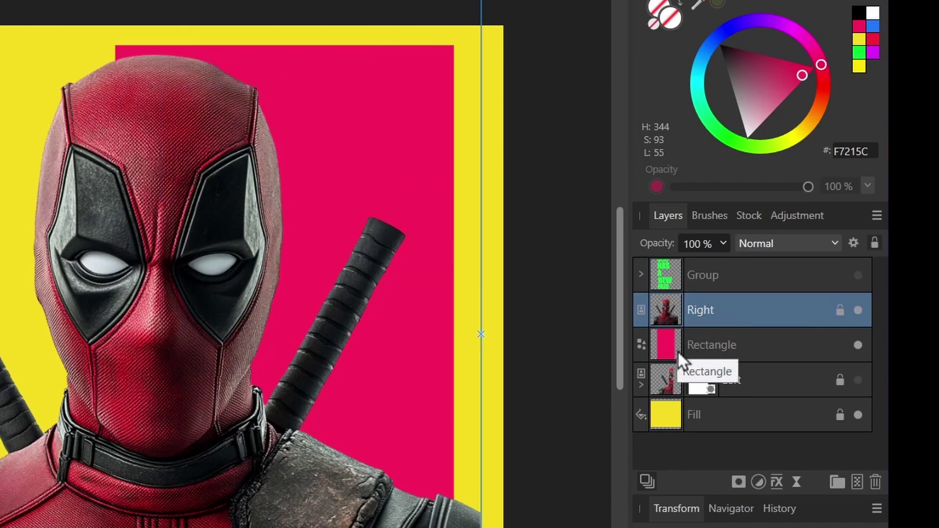
{"action": "left_click", "coordinate": [666, 340], "text": "shift"}
{"action": "key", "text": "ctrl+g"}
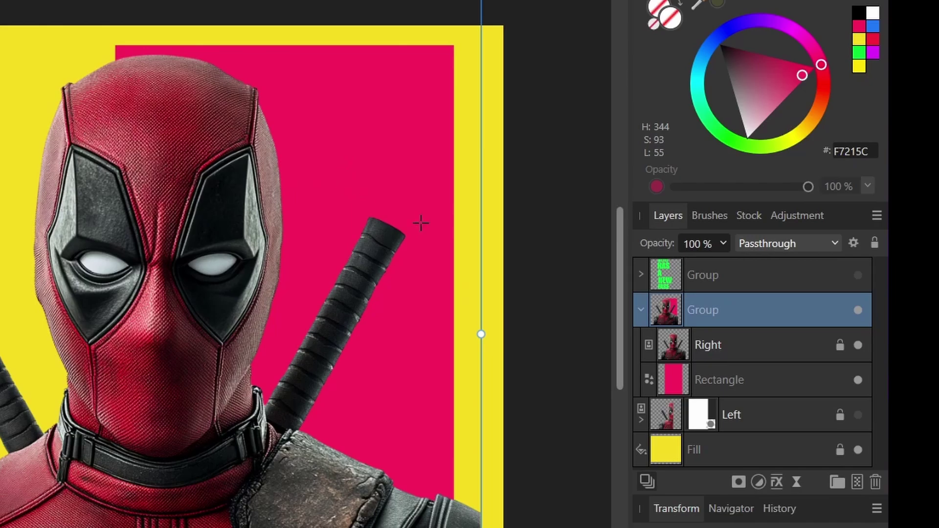
- Nest the text group inside the new Group, then make it and Deadpool's Left half visible again
{"action": "left_click", "coordinate": [685, 281]}
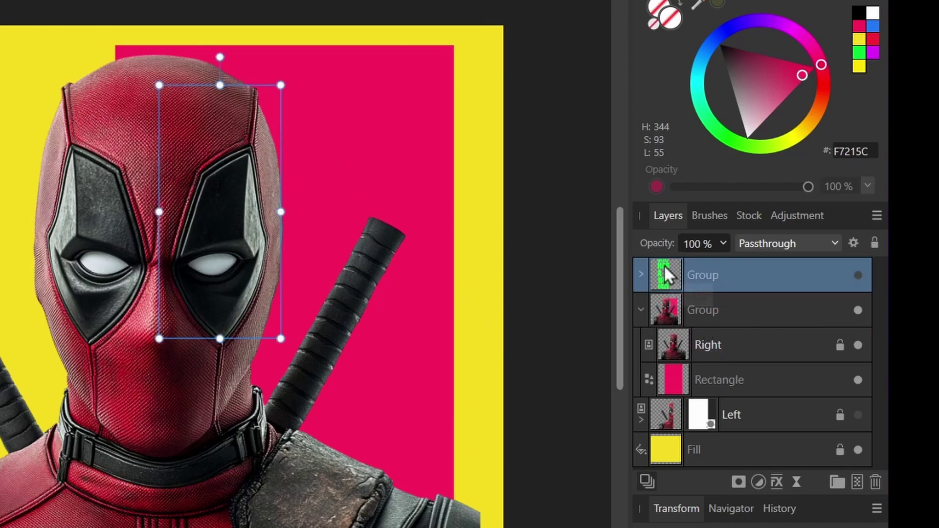
{"action": "left_click_drag", "start_coordinate": [664, 268], "coordinate": [655, 313]}
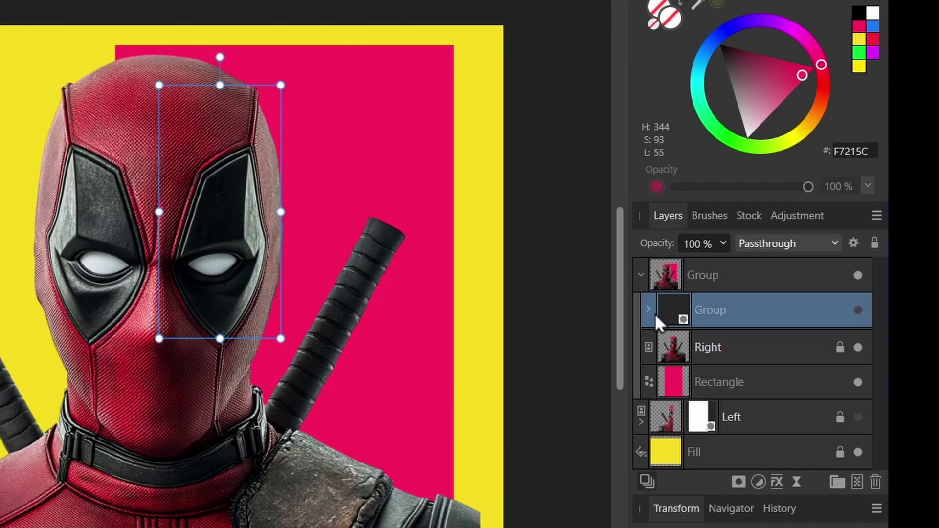
{"action": "left_click", "coordinate": [858, 310]}
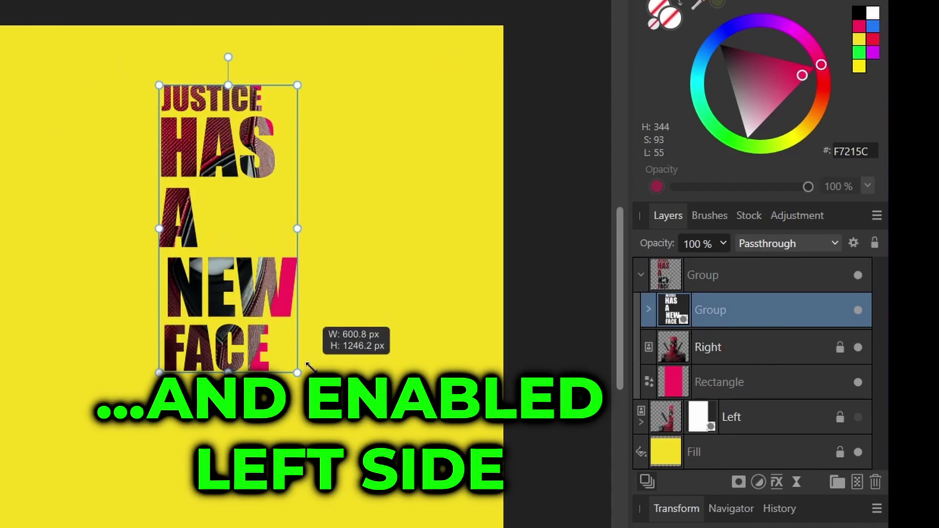
{"action": "left_click", "coordinate": [858, 417]}
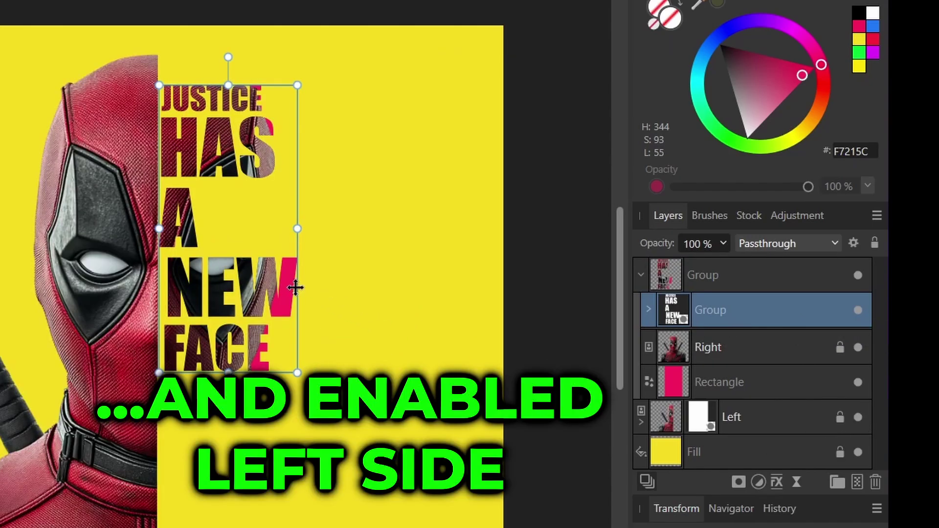